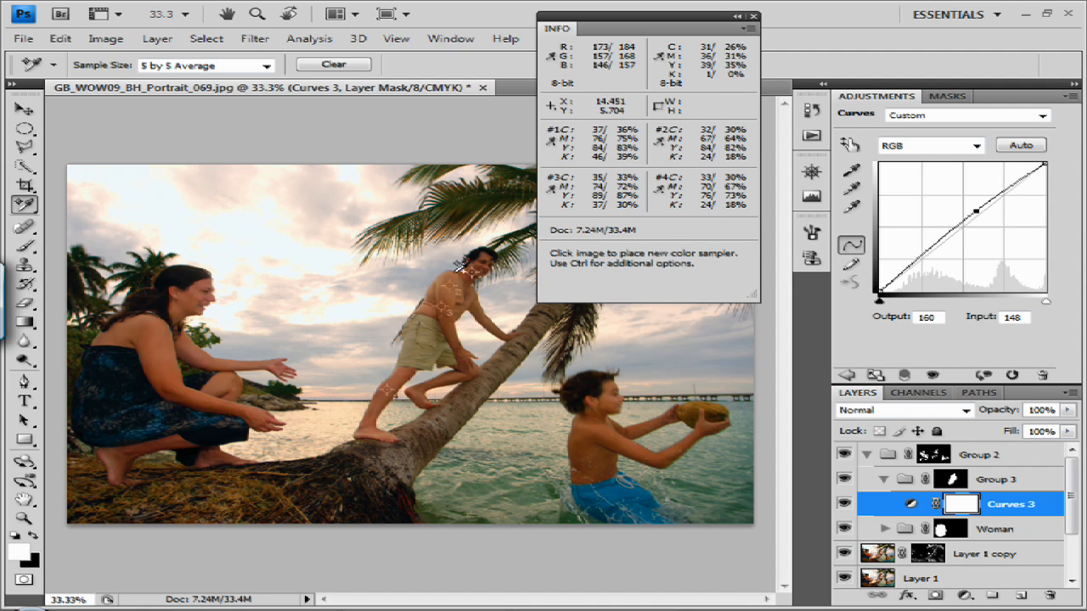
# Try several brightening points on the Curves 3 RGB curve and remove them, returning the curve to a straight diagonal.
pyautogui.moveTo(981, 211); pyautogui.dragTo(1081, 271)
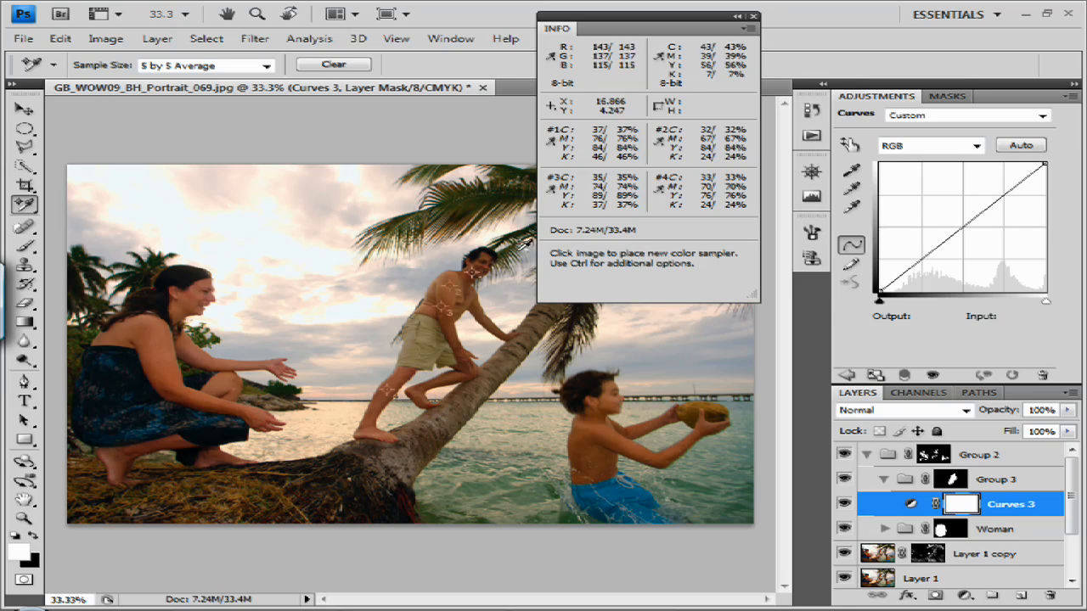
pyautogui.click(985, 207)
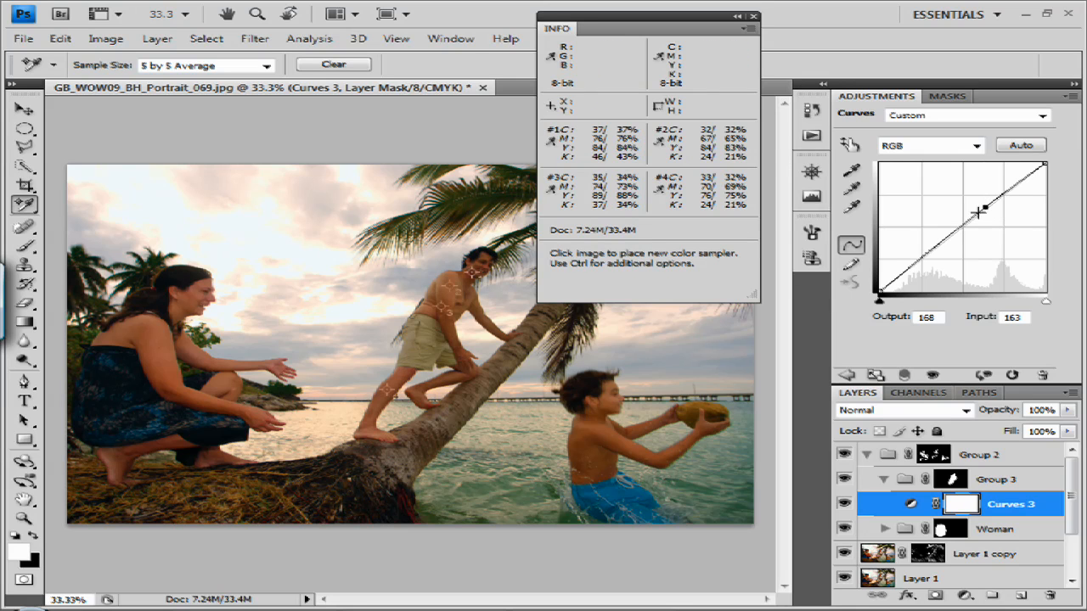
pyautogui.moveTo(984, 207); pyautogui.dragTo(1085, 234)
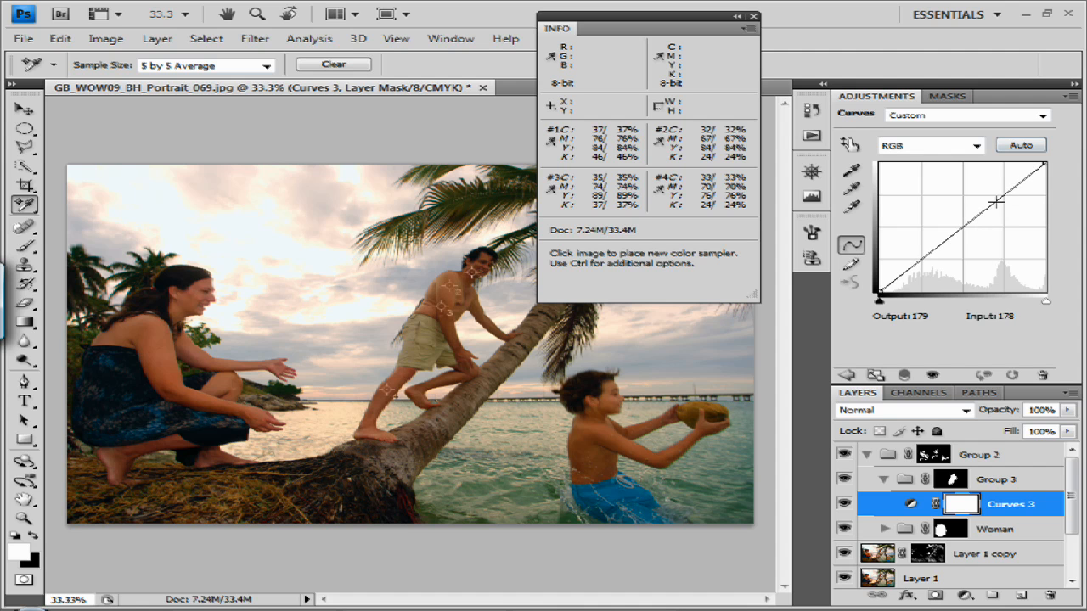
pyautogui.moveTo(992, 198); pyautogui.dragTo(994, 195)
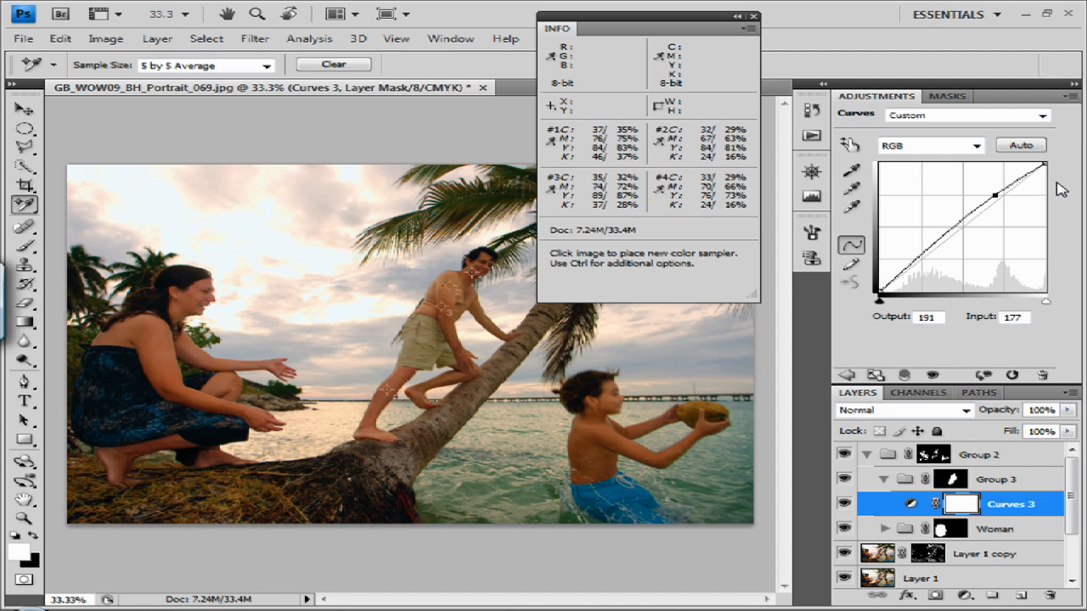
pyautogui.moveTo(1062, 189); pyautogui.dragTo(1051, 196)
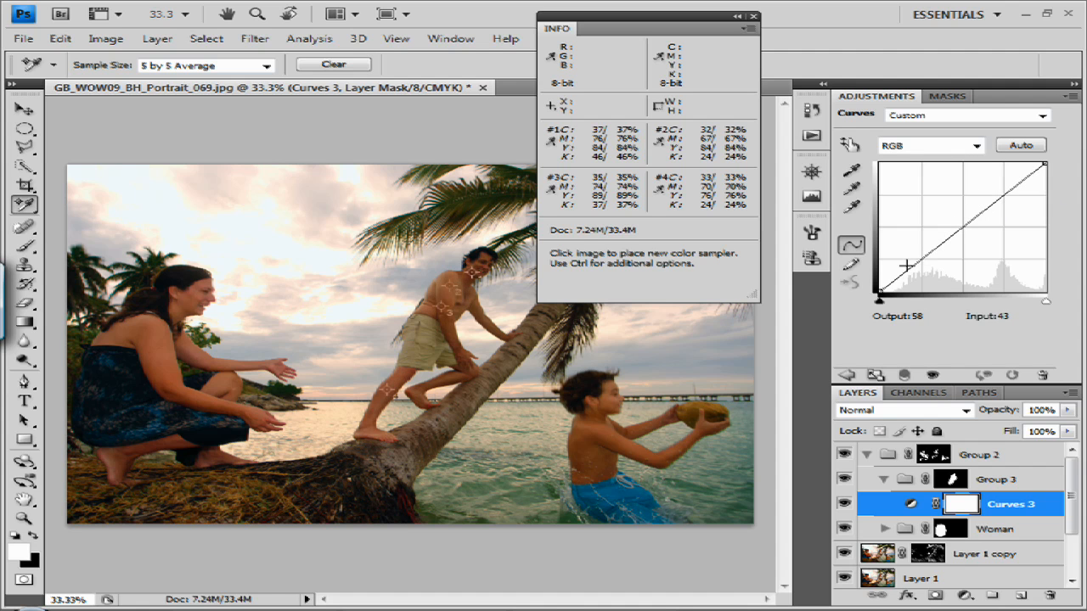
# Brighten the Curves 3 RGB curve with points at input 176, output 212 and input 23, output 31, and compare before and after.
pyautogui.click(1017, 179)
pyautogui.moveTo(1017, 178); pyautogui.dragTo(994, 185)
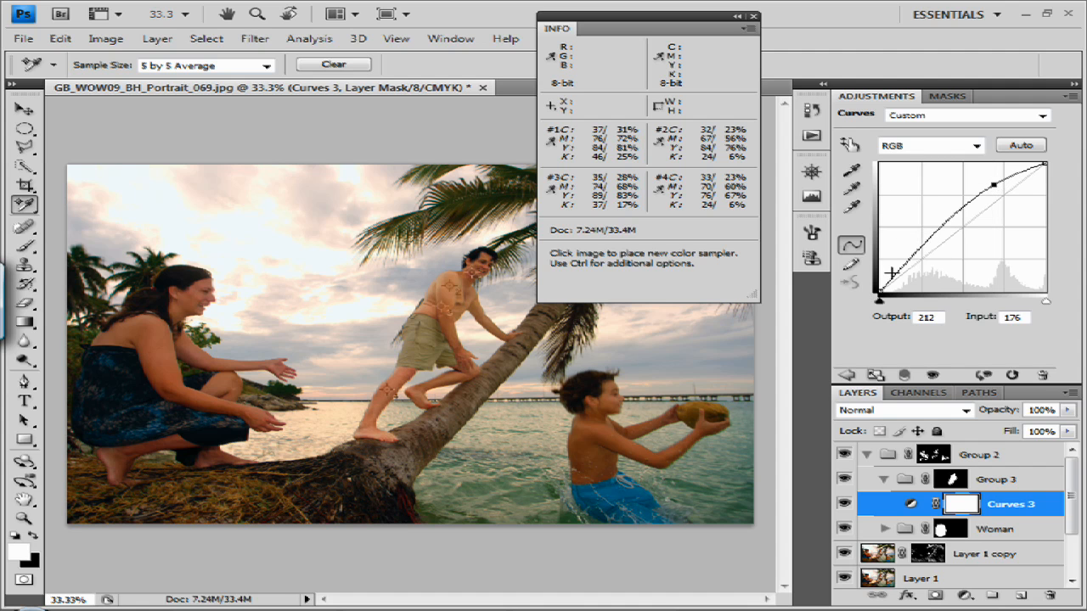
pyautogui.click(895, 274)
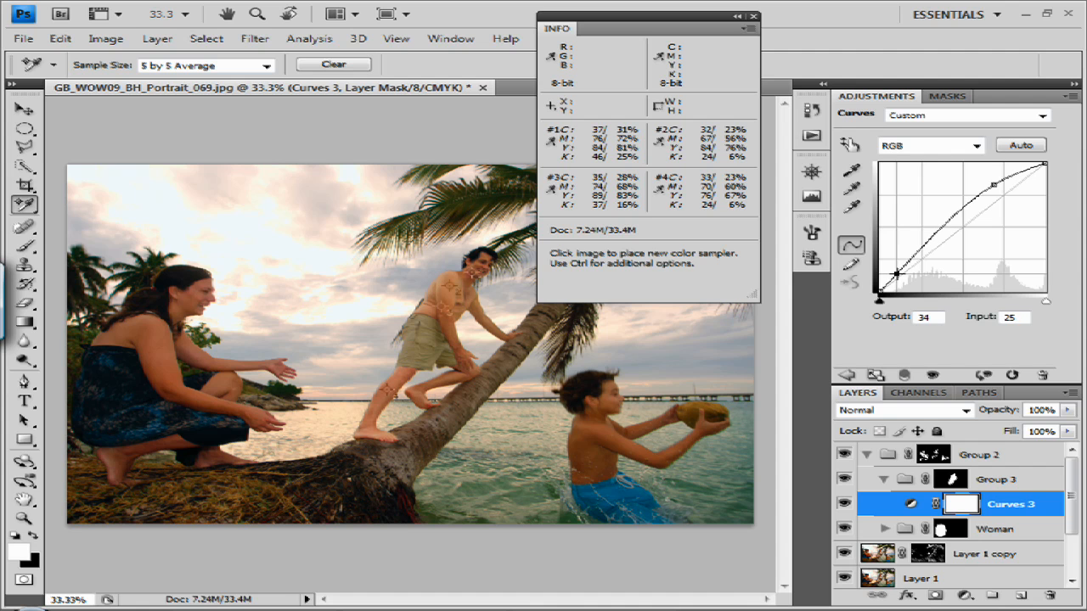
pyautogui.moveTo(896, 274); pyautogui.dragTo(897, 274)
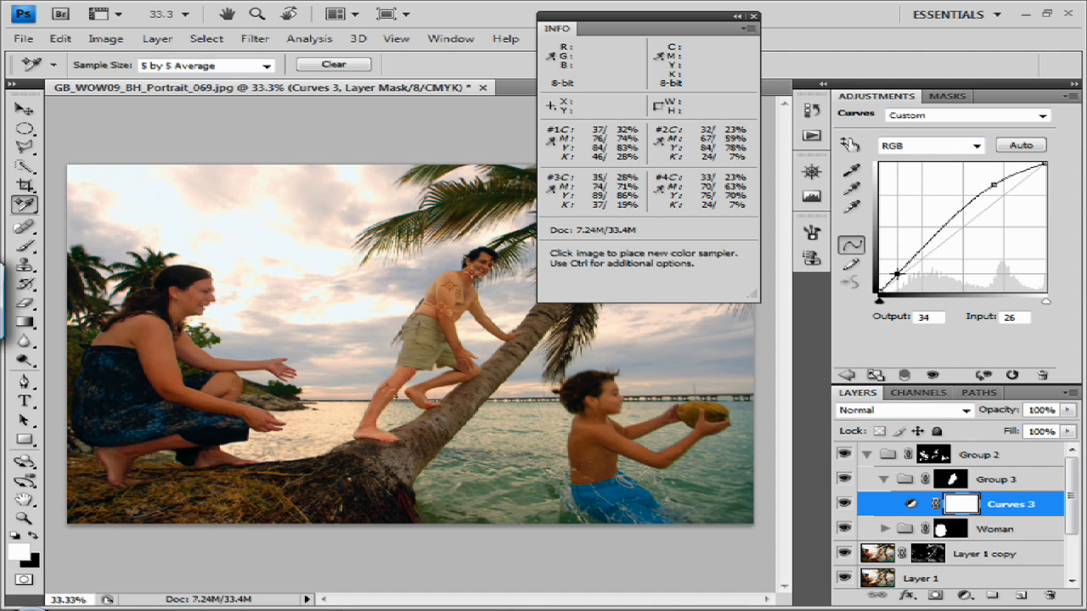
pyautogui.press('Left')
pyautogui.press('Down')
pyautogui.press('Down')
pyautogui.press('Down')
pyautogui.press('Down')
pyautogui.press('Down')
pyautogui.moveTo(896, 276); pyautogui.dragTo(896, 275)
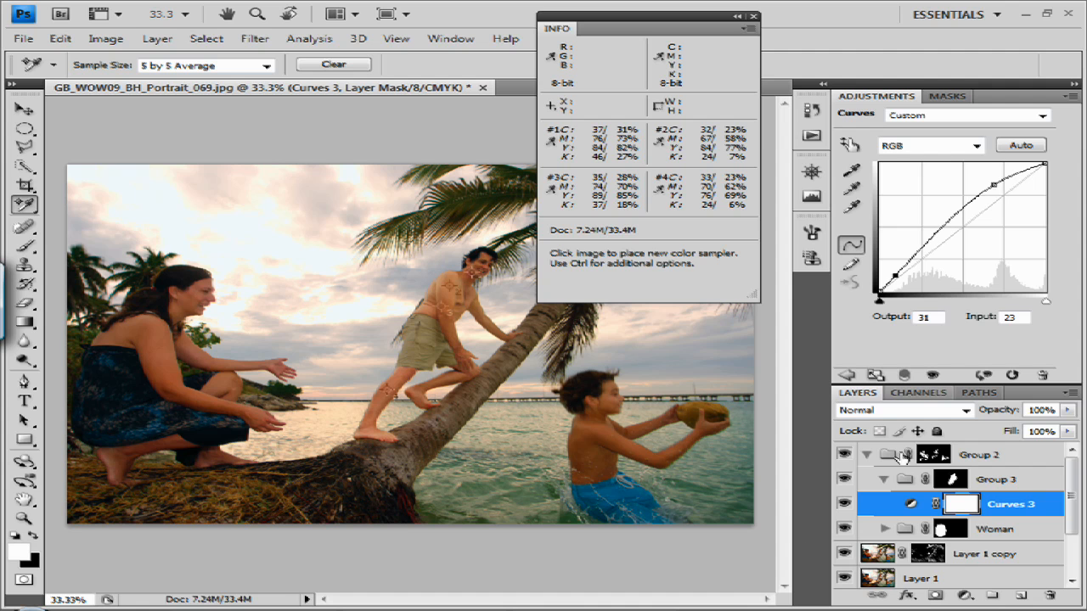
pyautogui.click(844, 504)
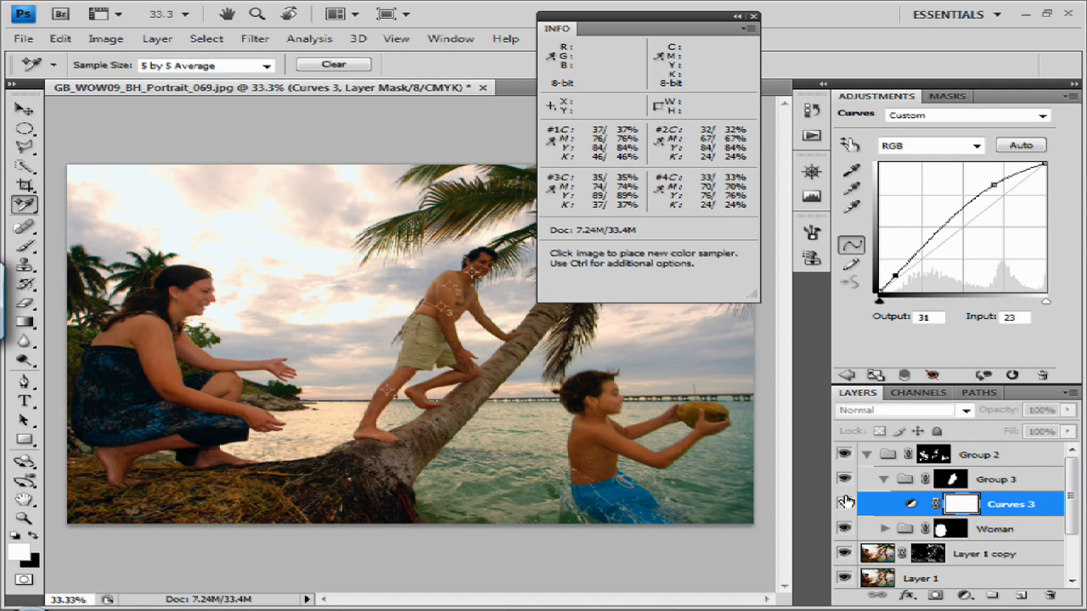
pyautogui.click(844, 504)
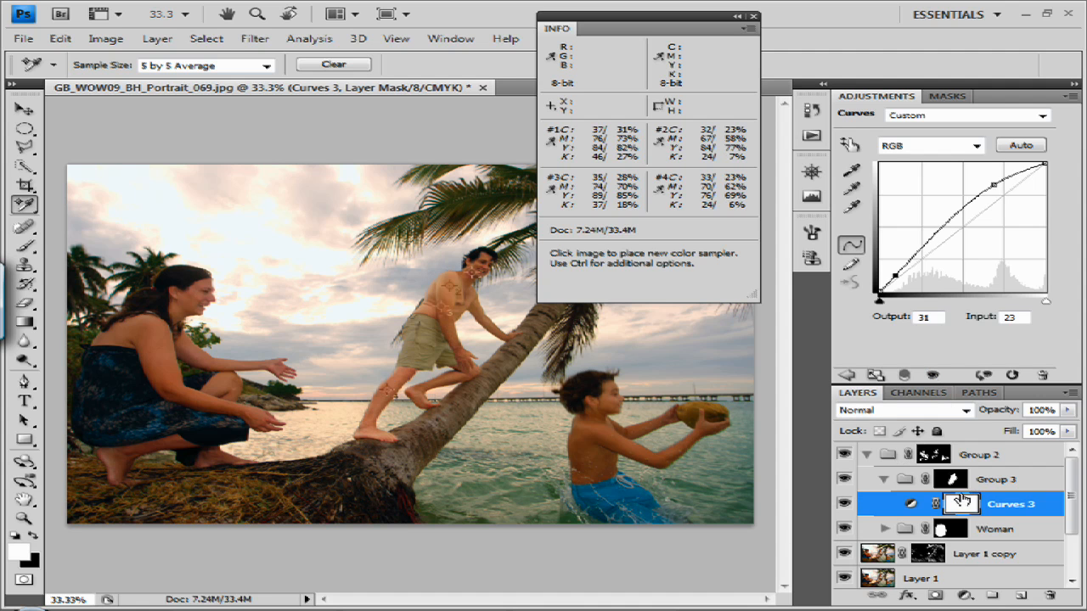
# Target the Curves 3 layer mask and invert it to black to hide the brightening.
pyautogui.click(975, 501)
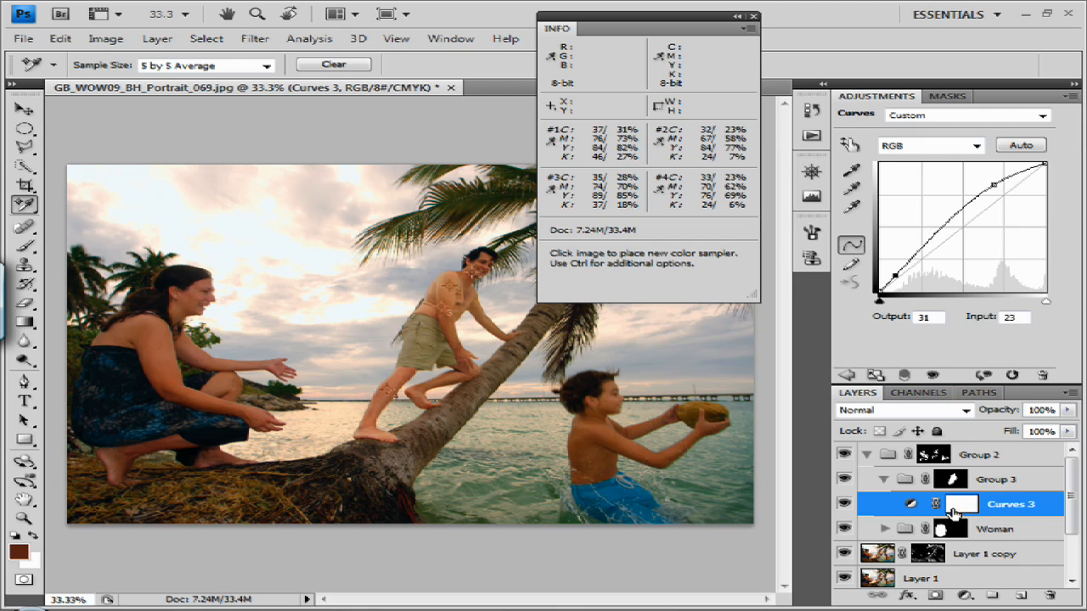
pyautogui.click(961, 503)
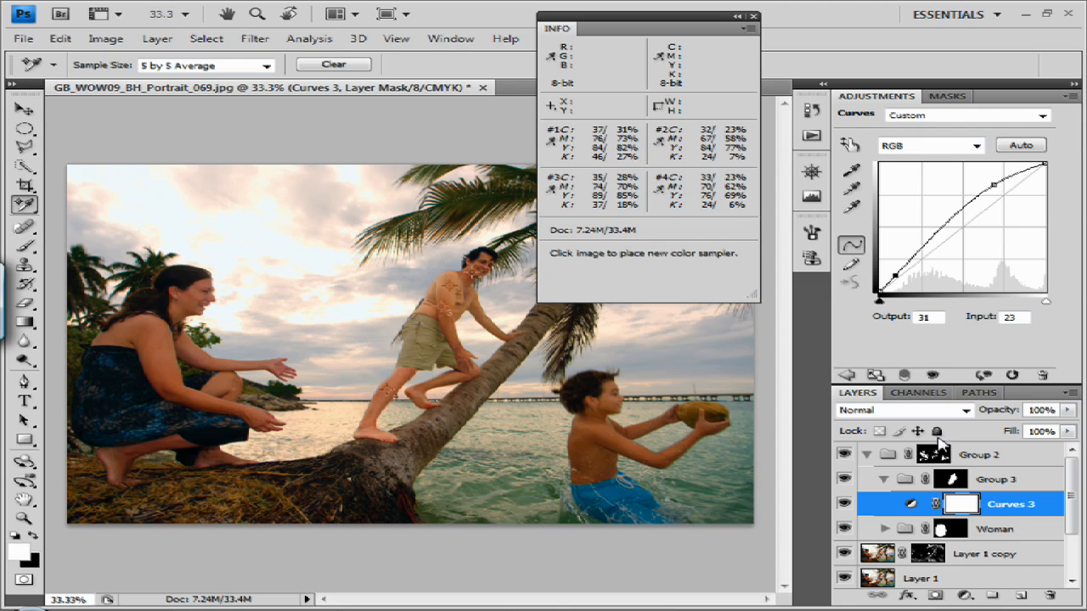
pyautogui.hotkey('ctrl', 'i')
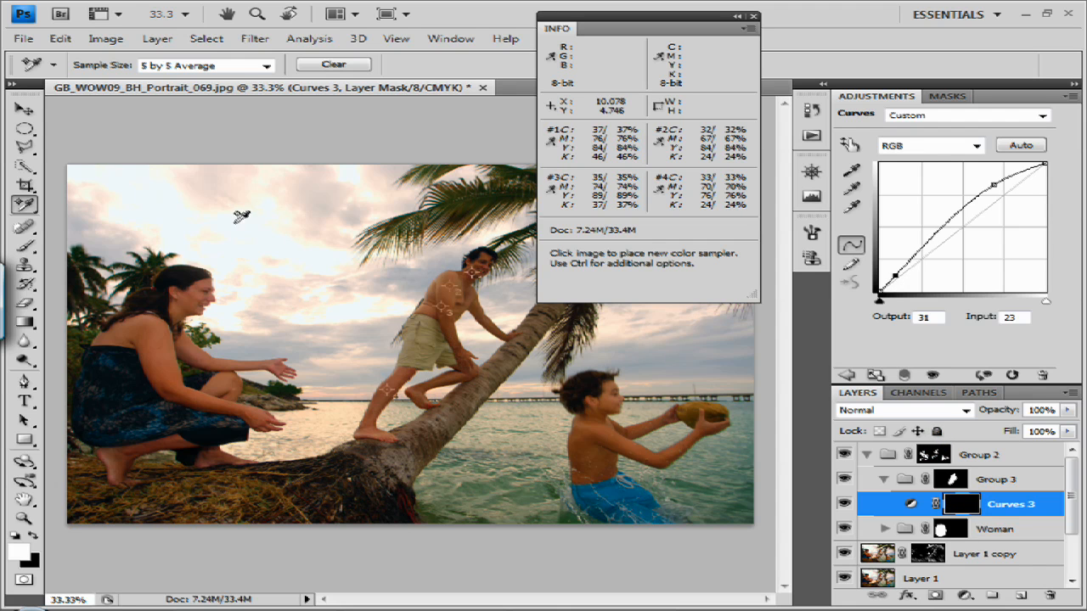
# Paint white on the Curves 3 mask with a 125-pixel brush to brighten the man's face and upper body.
pyautogui.press('b')
pyautogui.press(']')
pyautogui.press(']')
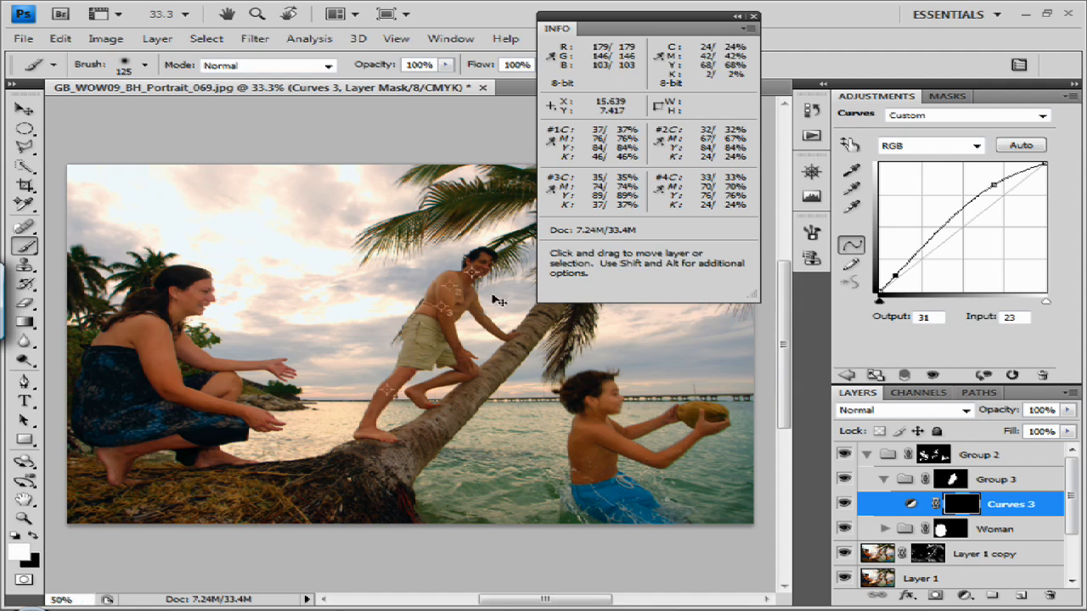
pyautogui.hotkey('ctrl', '+')
pyautogui.hotkey('ctrl', '+')
pyautogui.press('space')
pyautogui.moveTo(444, 344); pyautogui.dragTo(339, 475)
pyautogui.moveTo(556, 184); pyautogui.dragTo(561, 258)
pyautogui.moveTo(252, 512)
pyautogui.mouseDown()
pyautogui.moveTo(602, 270)
pyautogui.moveTo(573, 306)
pyautogui.mouseUp()
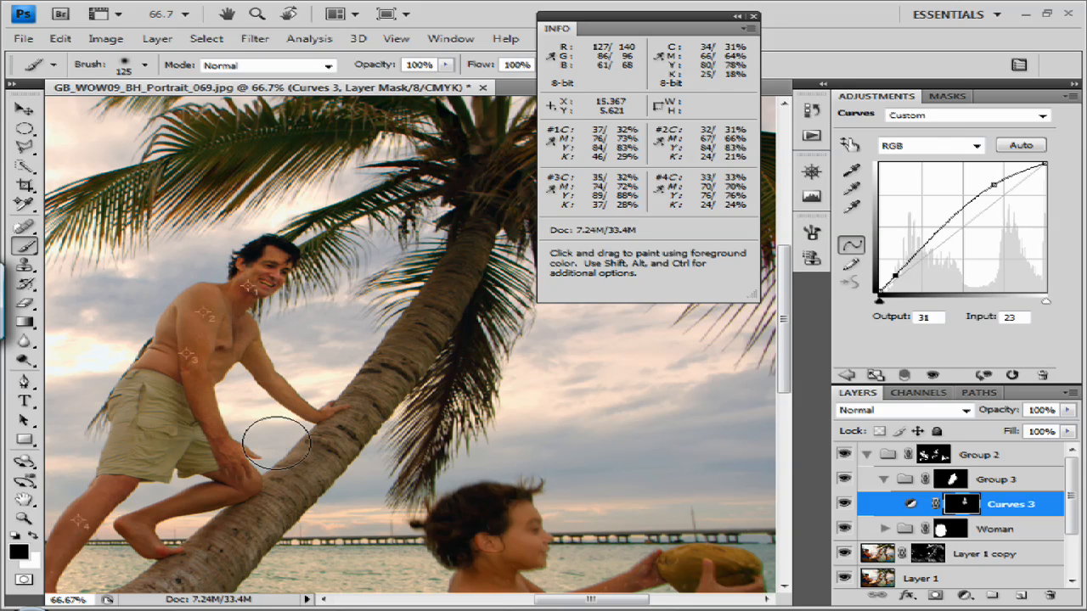
# Extend the white painting on the Curves 3 mask along the man's bent leg and compare the layer off and on.
pyautogui.moveTo(278, 403); pyautogui.dragTo(345, 301)
pyautogui.press('x')
pyautogui.moveTo(293, 391)
pyautogui.mouseDown()
pyautogui.moveTo(218, 472)
pyautogui.moveTo(215, 435)
pyautogui.mouseUp()
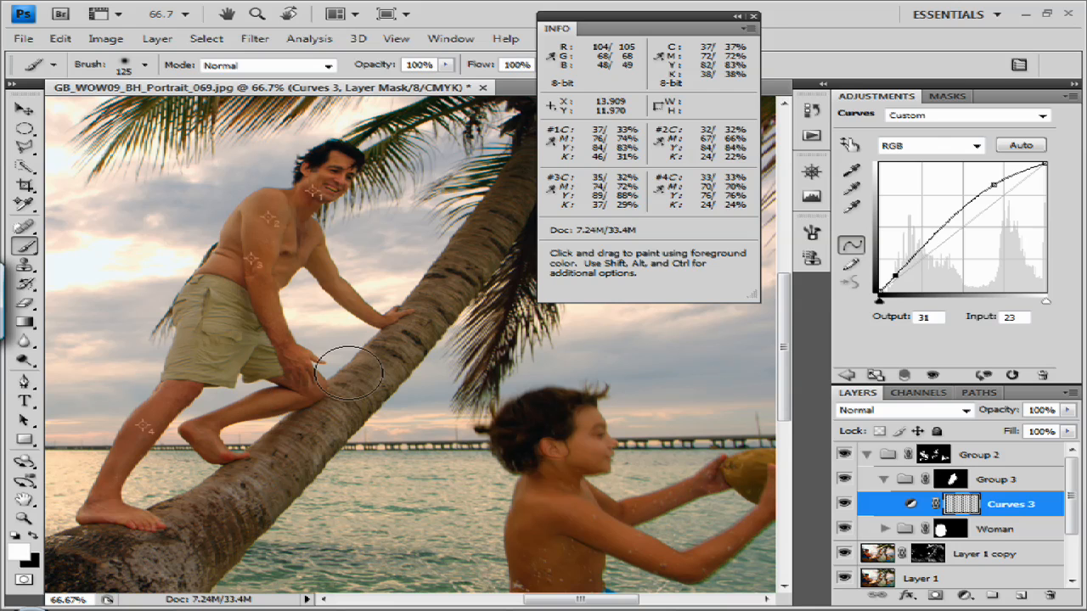
pyautogui.moveTo(413, 267)
pyautogui.mouseDown()
pyautogui.moveTo(420, 322)
pyautogui.moveTo(456, 411)
pyautogui.moveTo(463, 312)
pyautogui.mouseUp()
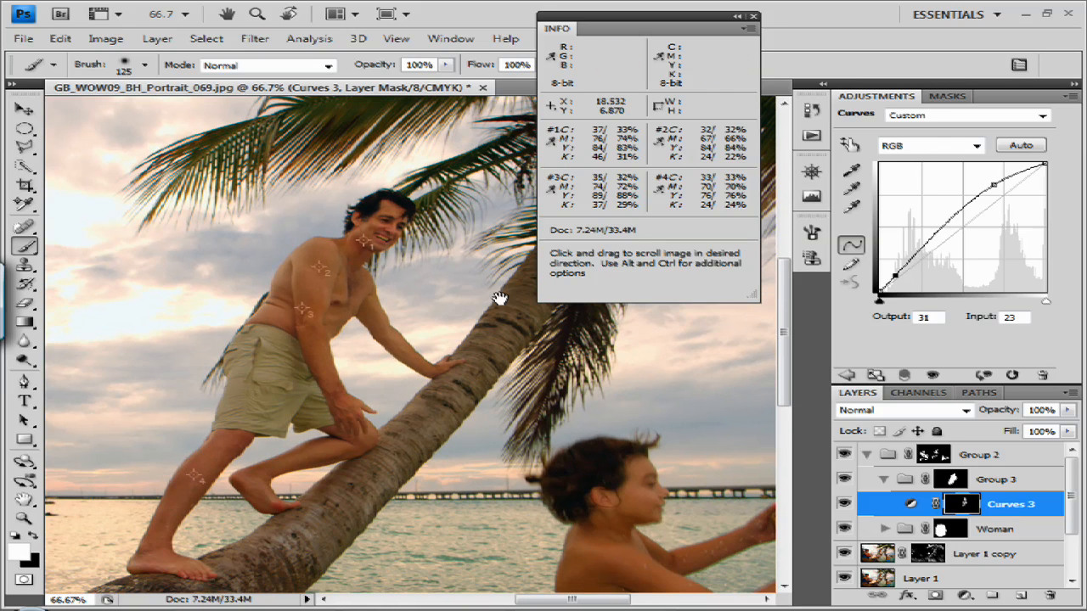
pyautogui.click(845, 504)
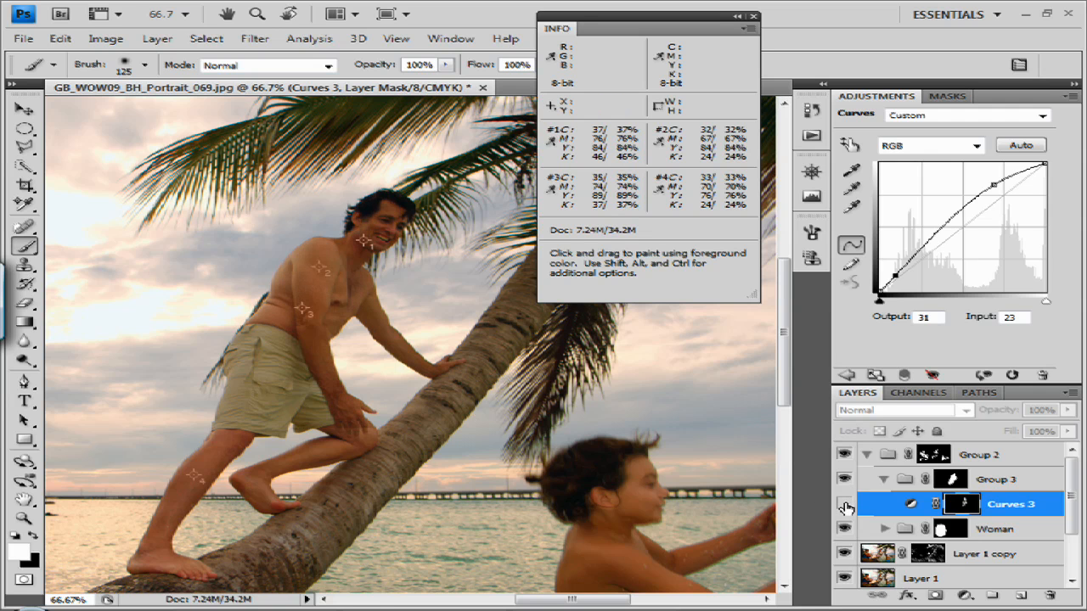
pyautogui.click(844, 505)
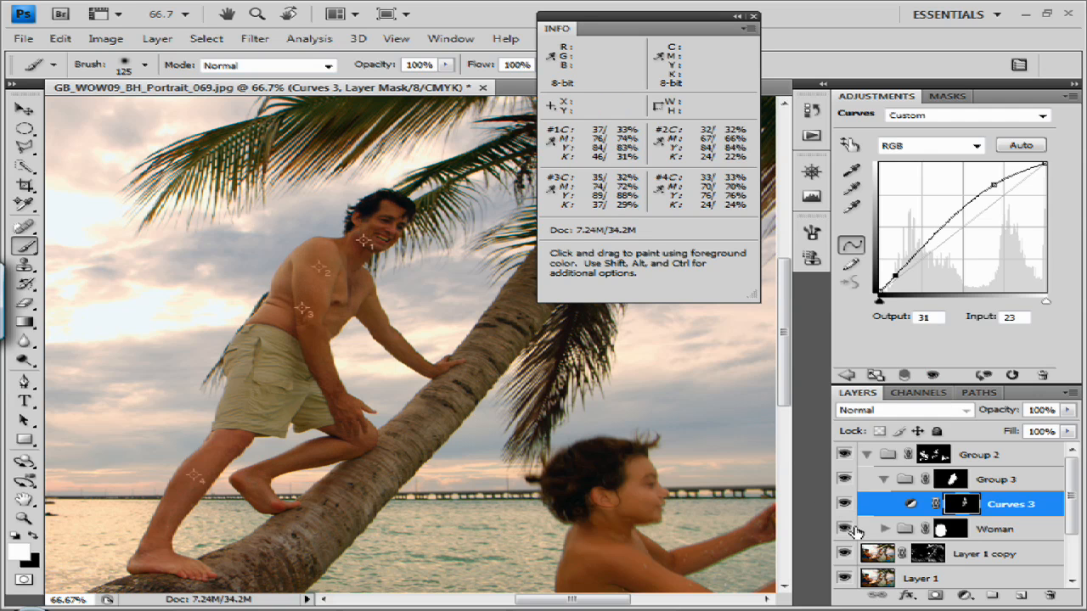
# Collapse Group 3 and inspect the Group 2 layer mask at 200% around the man's face and shoulders.
pyautogui.click(884, 480)
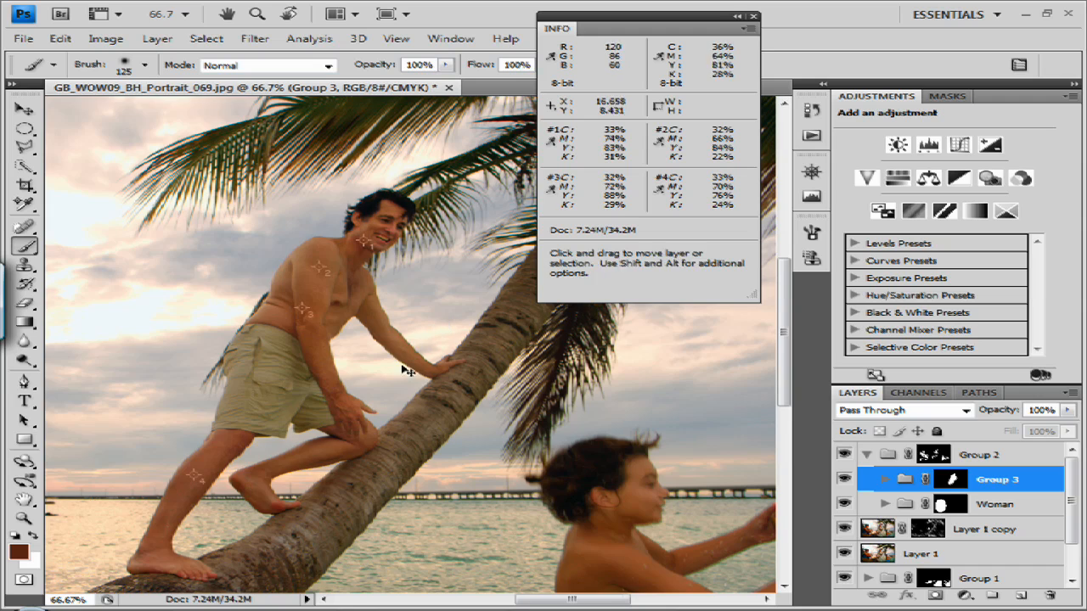
pyautogui.hotkey('ctrl', '+')
pyautogui.hotkey('ctrl', '+')
pyautogui.moveTo(379, 235); pyautogui.dragTo(328, 247)
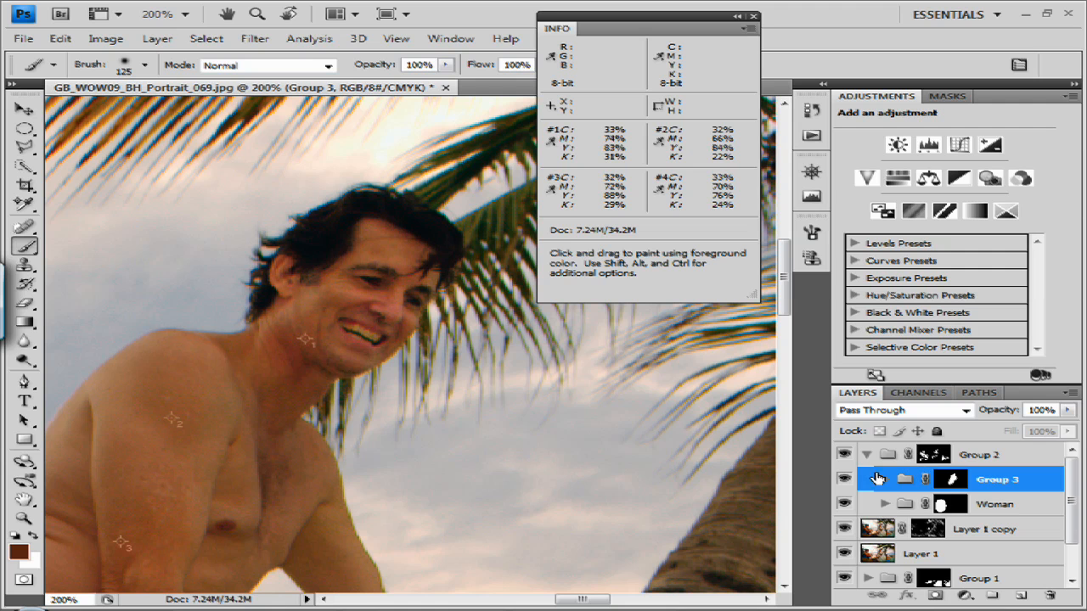
pyautogui.click(934, 456)
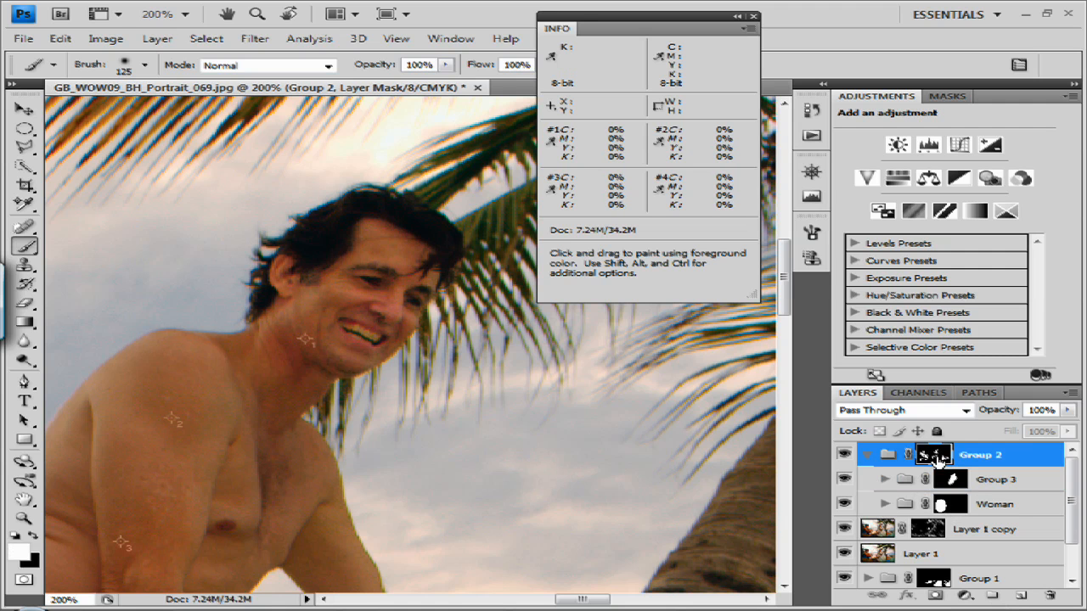
pyautogui.keyDown('alt'); pyautogui.click(934, 456); pyautogui.keyUp('alt')
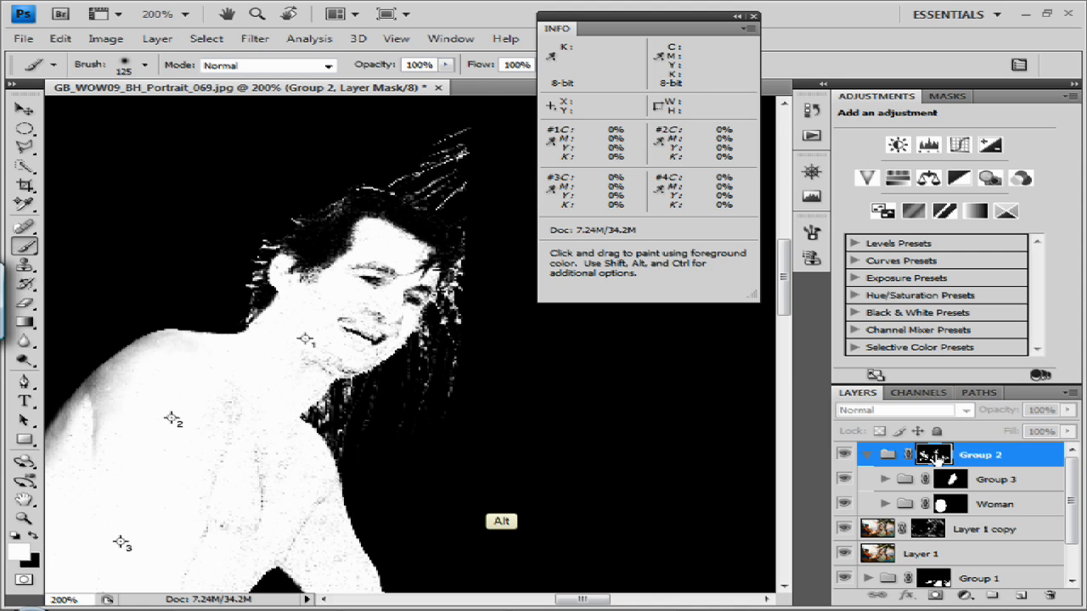
pyautogui.keyDown('alt'); pyautogui.click(935, 456); pyautogui.keyUp('alt')
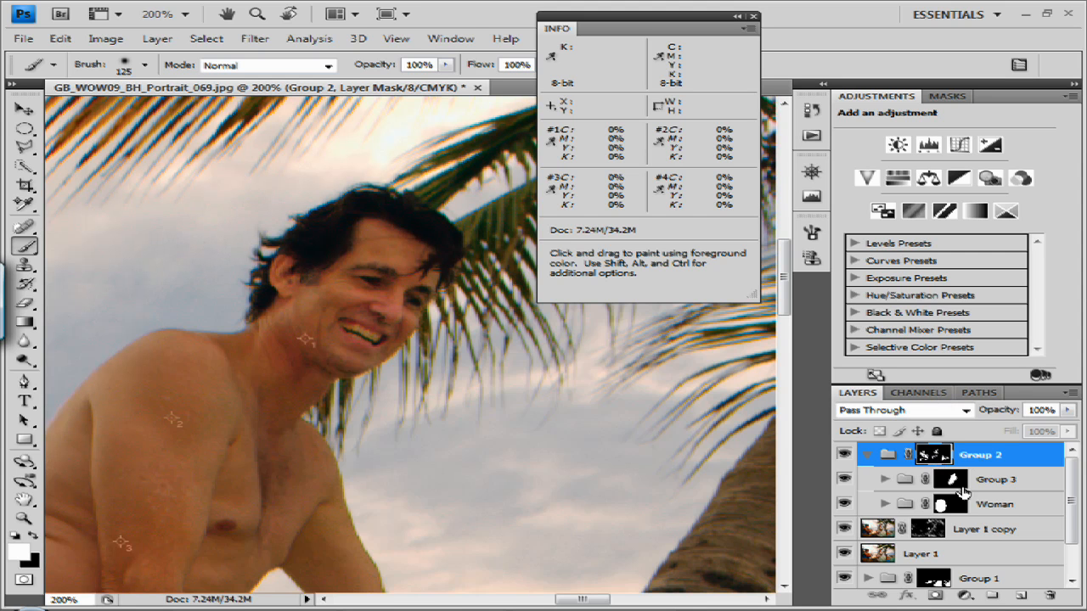
# Add a Curves adjustment layer above Group 3 and raise its RGB curve at input 178 to output 193.
pyautogui.click(987, 486)
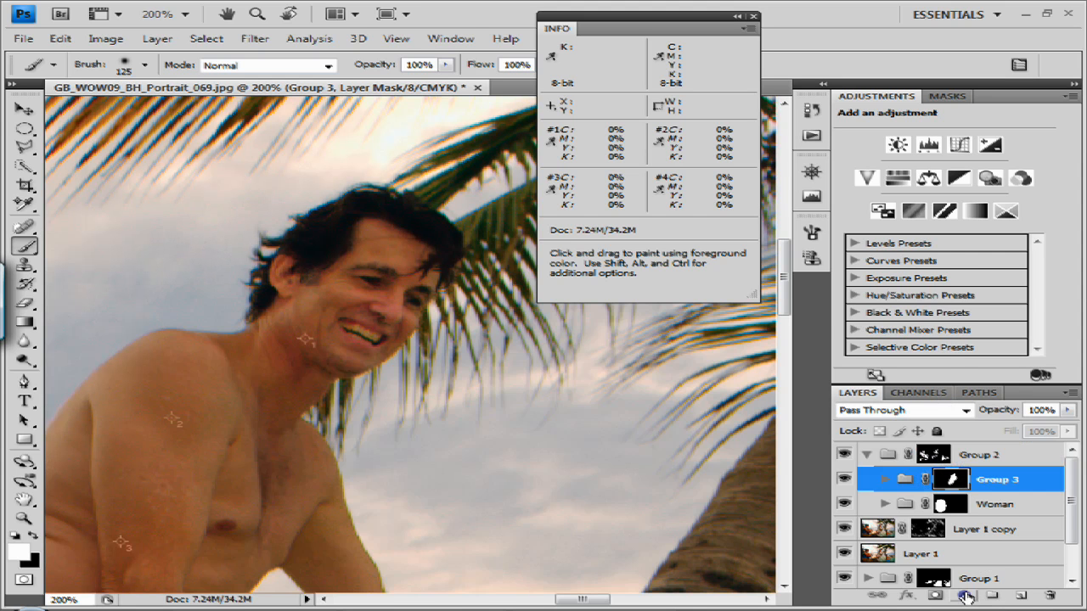
pyautogui.click(966, 597)
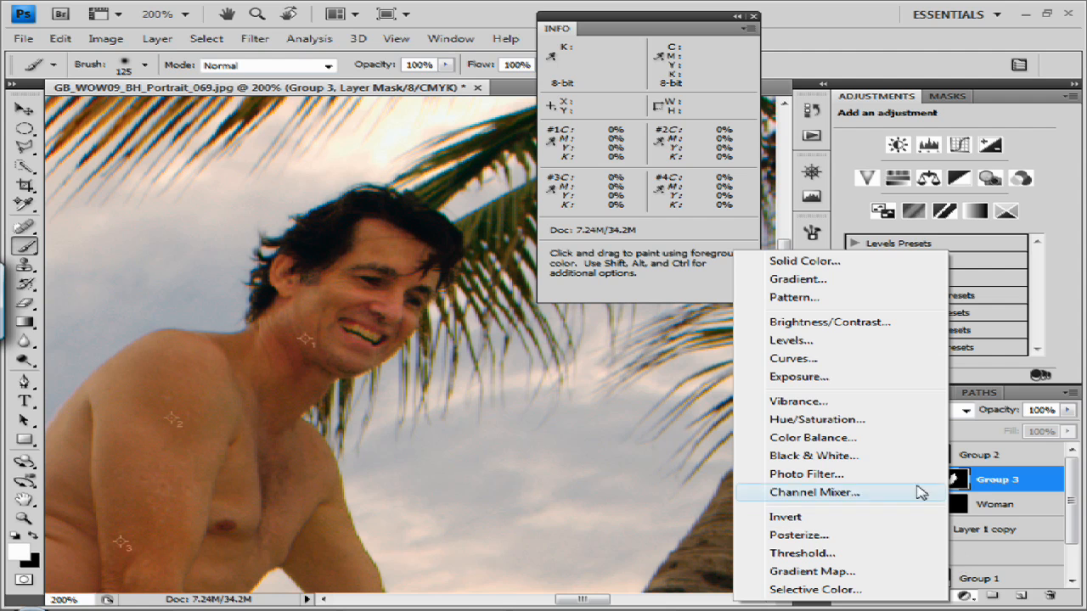
pyautogui.click(864, 363)
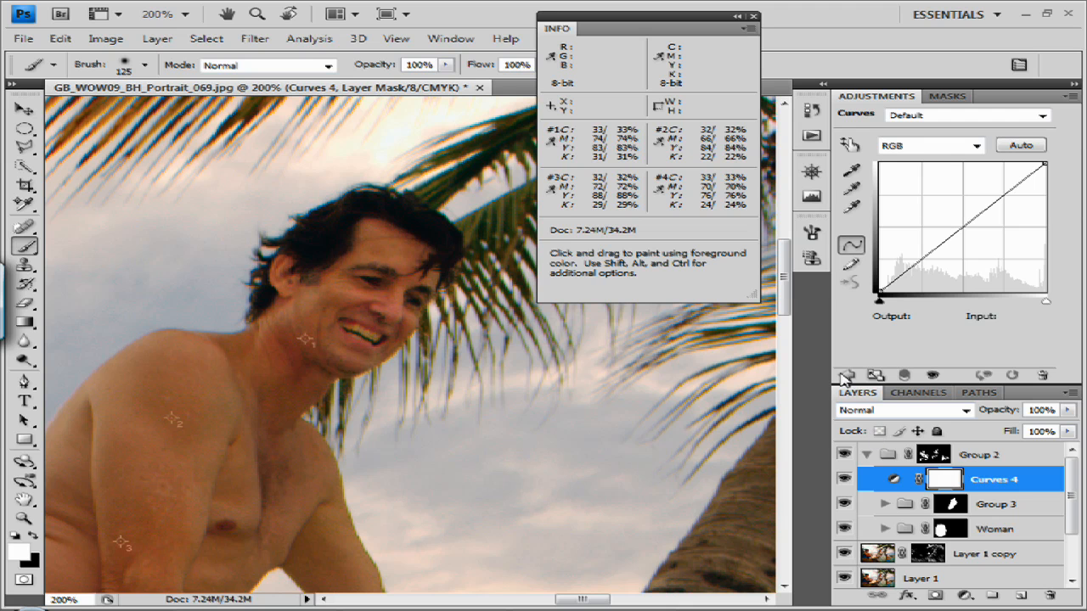
pyautogui.click(1000, 196)
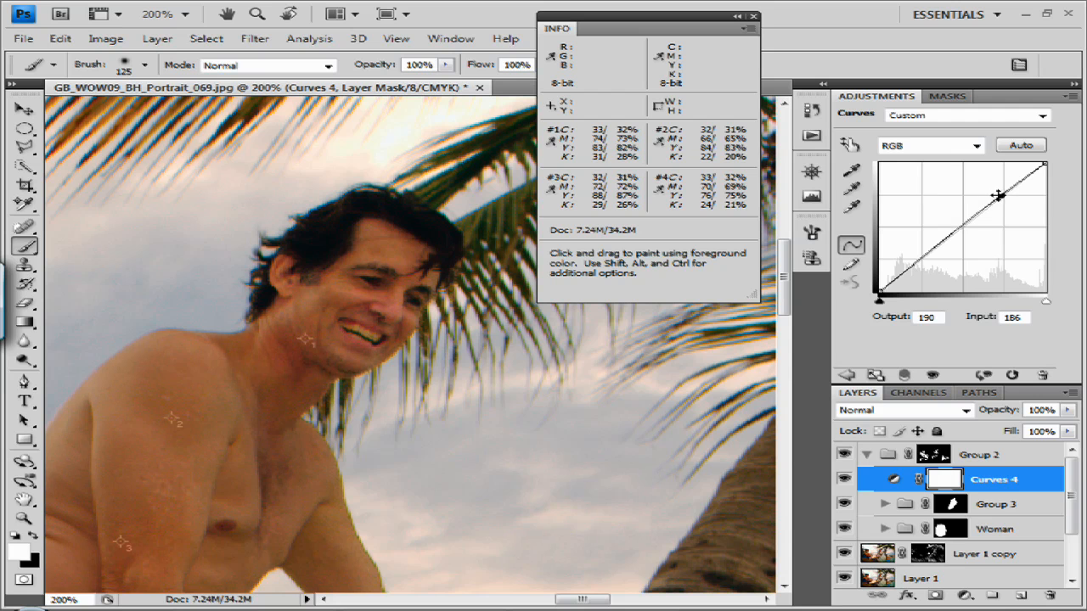
pyautogui.moveTo(999, 196); pyautogui.dragTo(995, 194)
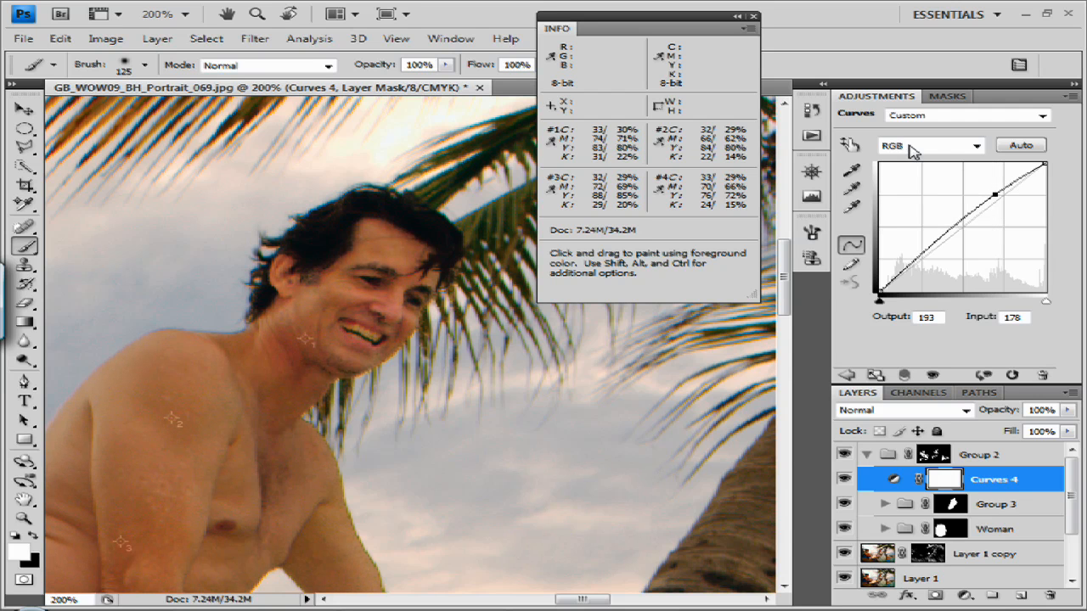
# Raise the Blue channel curve of the new Curves layer at input 53 to output 85.
pyautogui.click(912, 149)
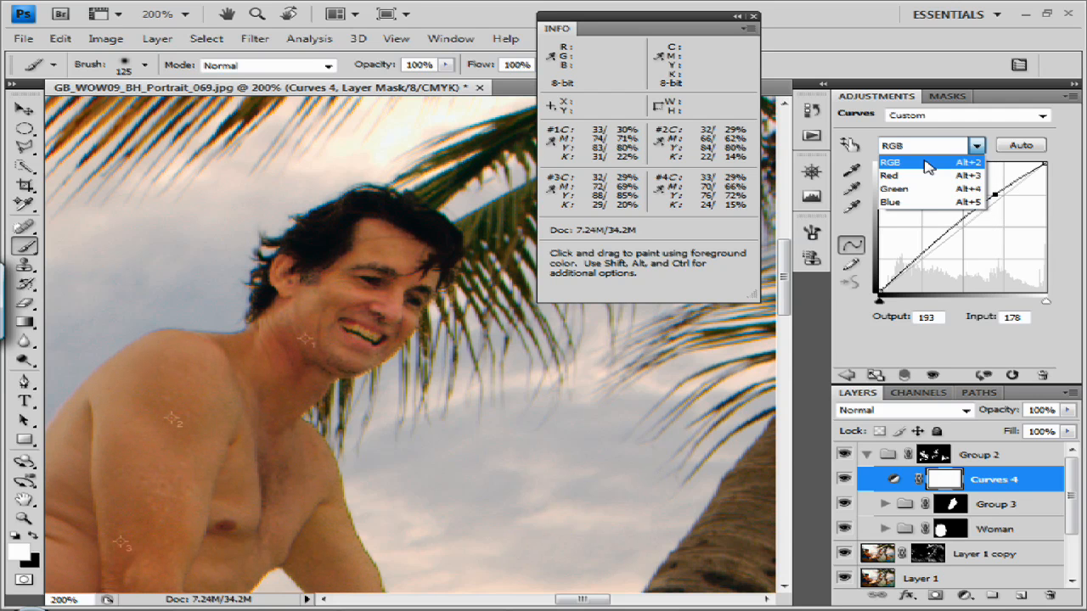
pyautogui.click(910, 211)
pyautogui.moveTo(920, 261); pyautogui.dragTo(914, 248)
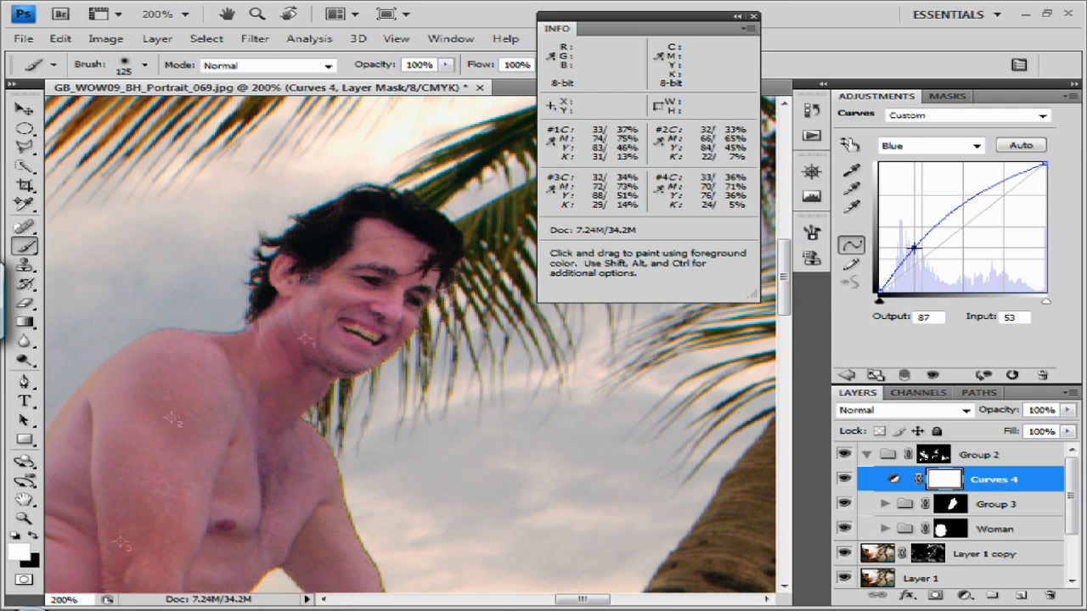
# Raise the Green channel curve of the same Curves layer at input 45 to output 61.
pyautogui.click(907, 151)
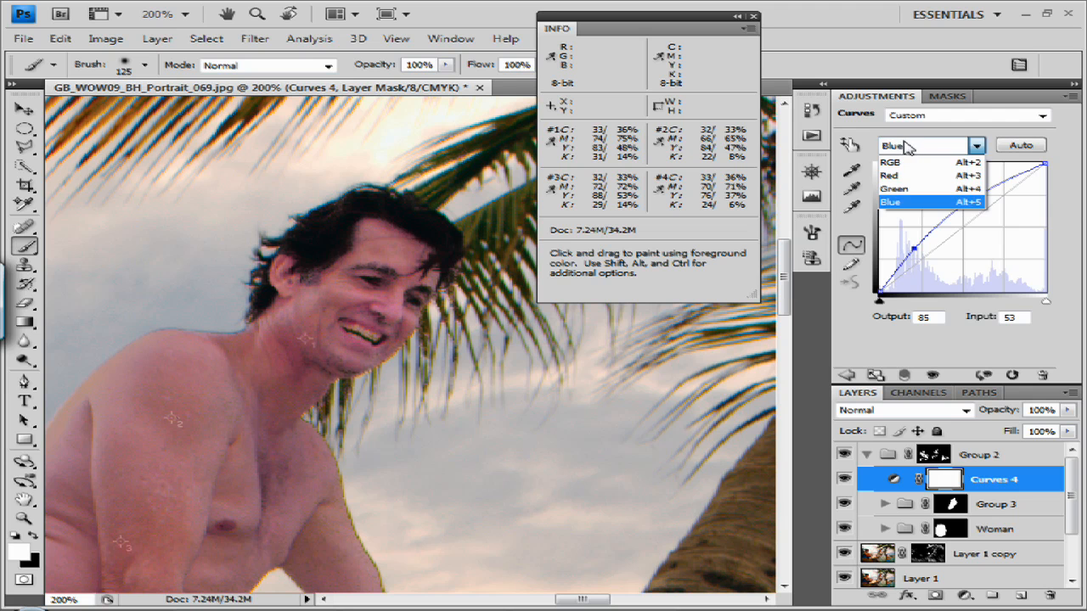
pyautogui.click(898, 188)
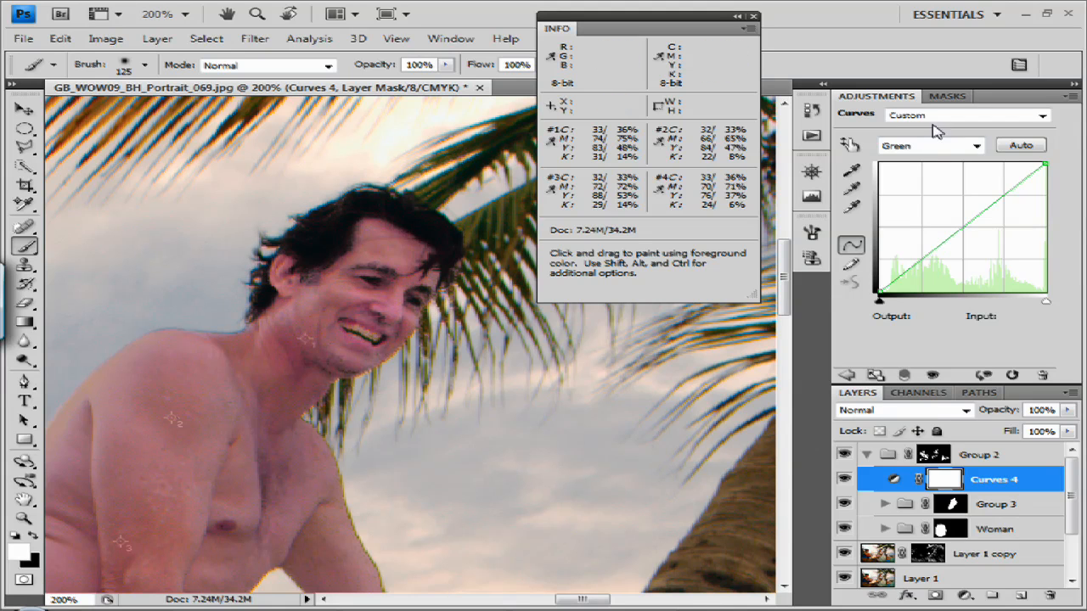
pyautogui.moveTo(913, 268); pyautogui.dragTo(908, 260)
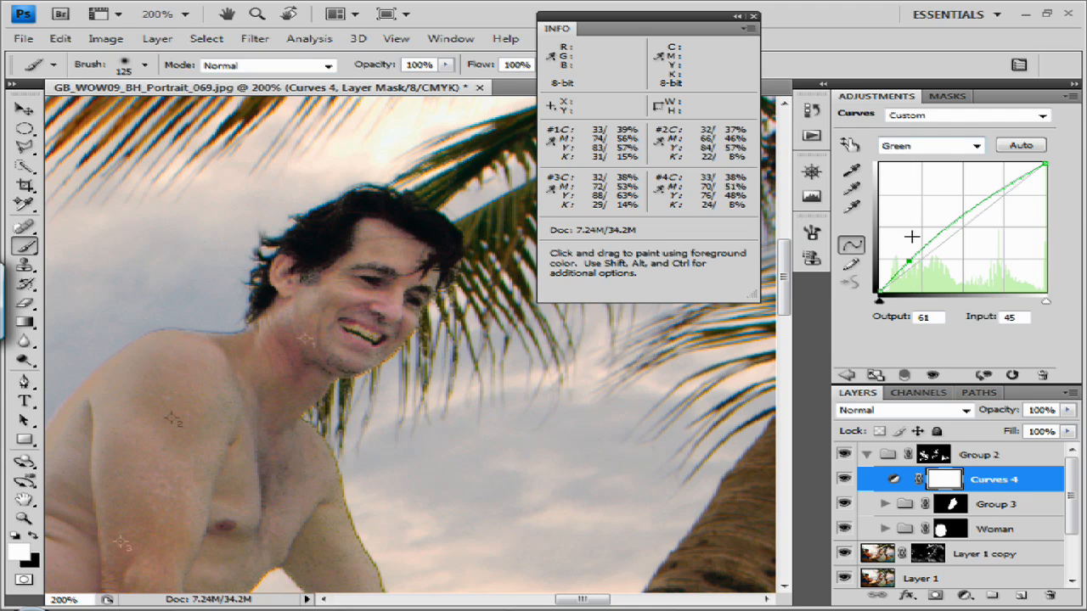
# Switch the Curves 4 adjustment back to the Blue channel and set its curve point to input 41, output 72.
pyautogui.click(918, 149)
pyautogui.click(909, 211)
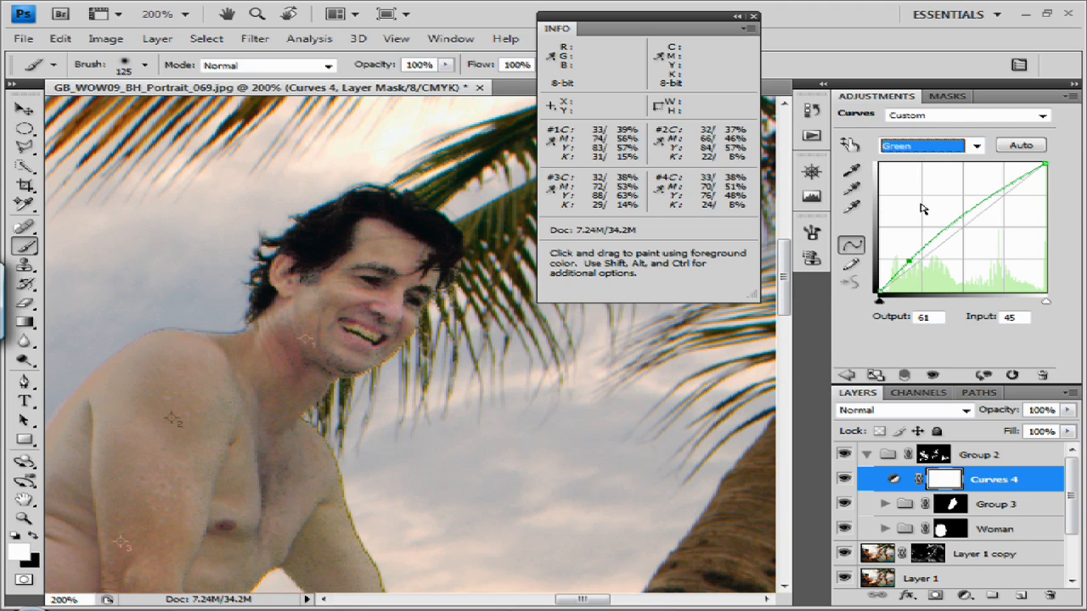
pyautogui.click(918, 150)
pyautogui.click(917, 210)
pyautogui.moveTo(910, 249); pyautogui.dragTo(908, 245)
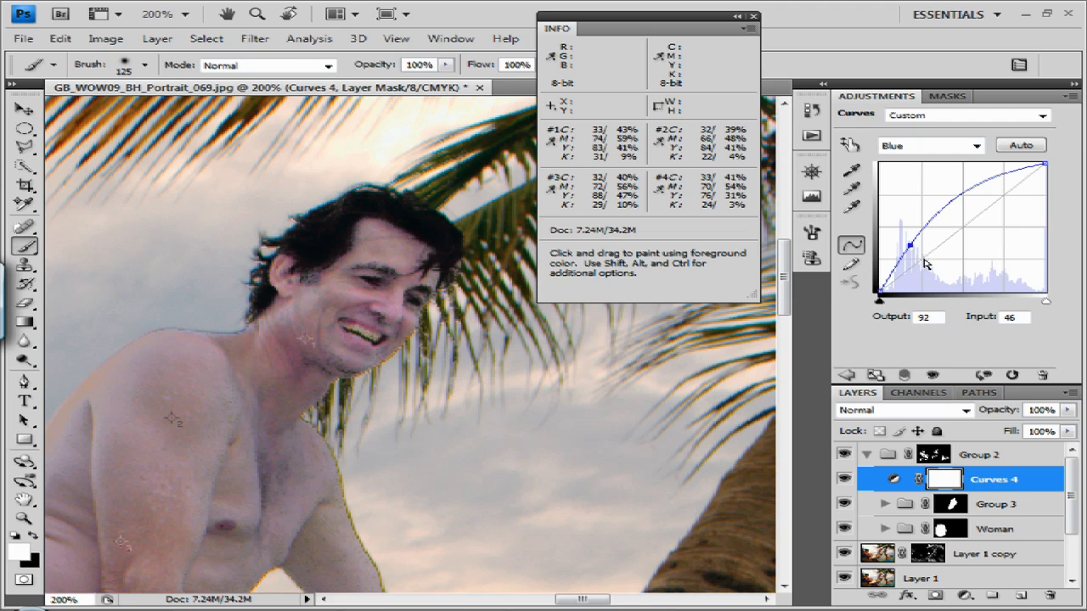
pyautogui.moveTo(909, 247); pyautogui.dragTo(907, 255)
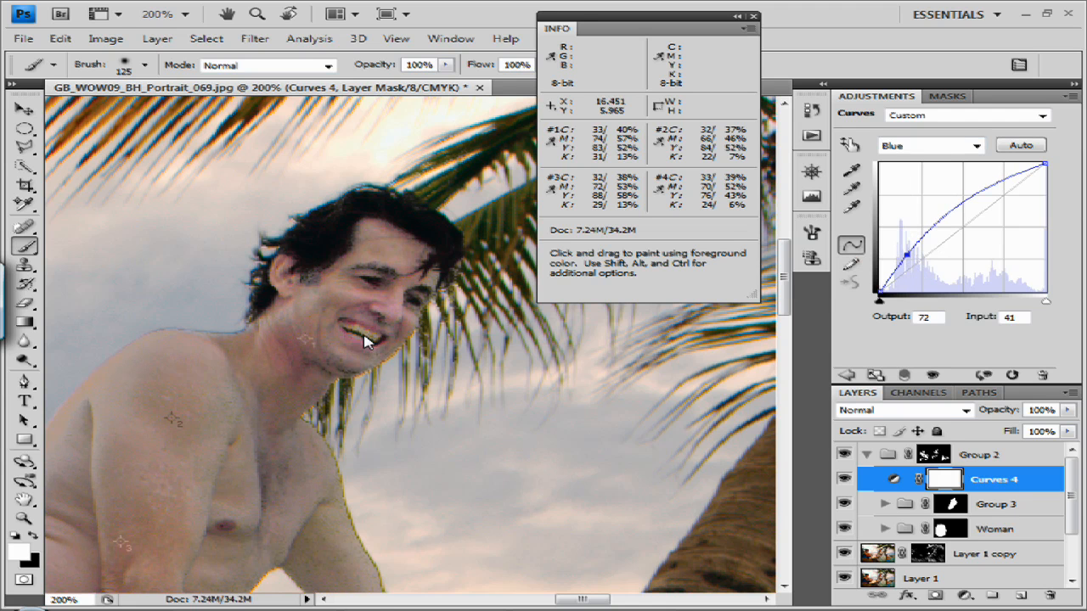
# Add a raised Blue curve point by sampling the man's teeth with the on-image adjustment tool, and remove the older lower point.
pyautogui.click(851, 147)
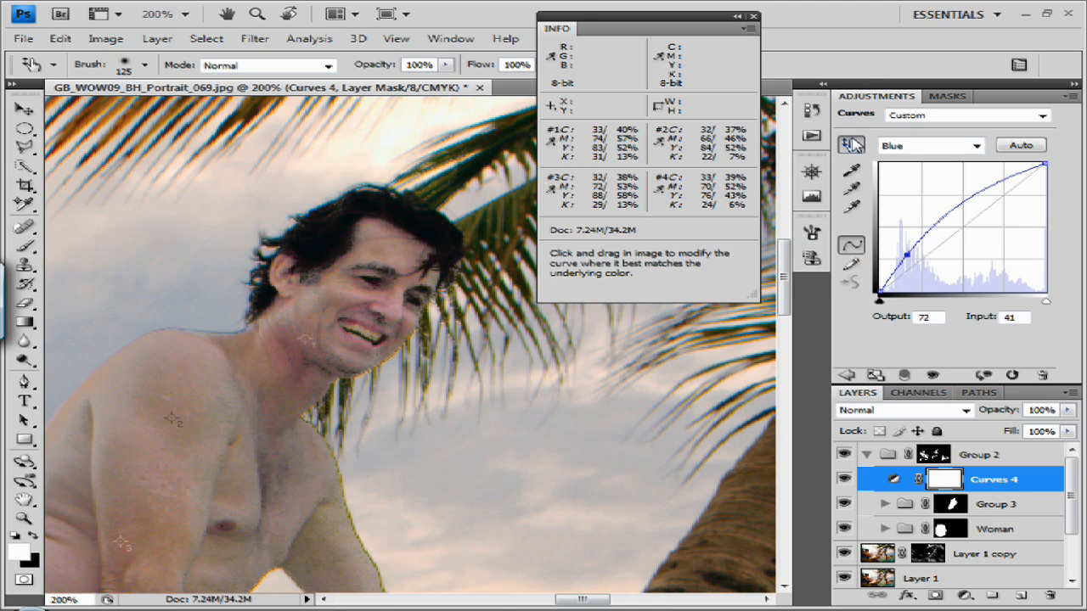
pyautogui.click(362, 337)
pyautogui.moveTo(362, 337); pyautogui.dragTo(361, 334)
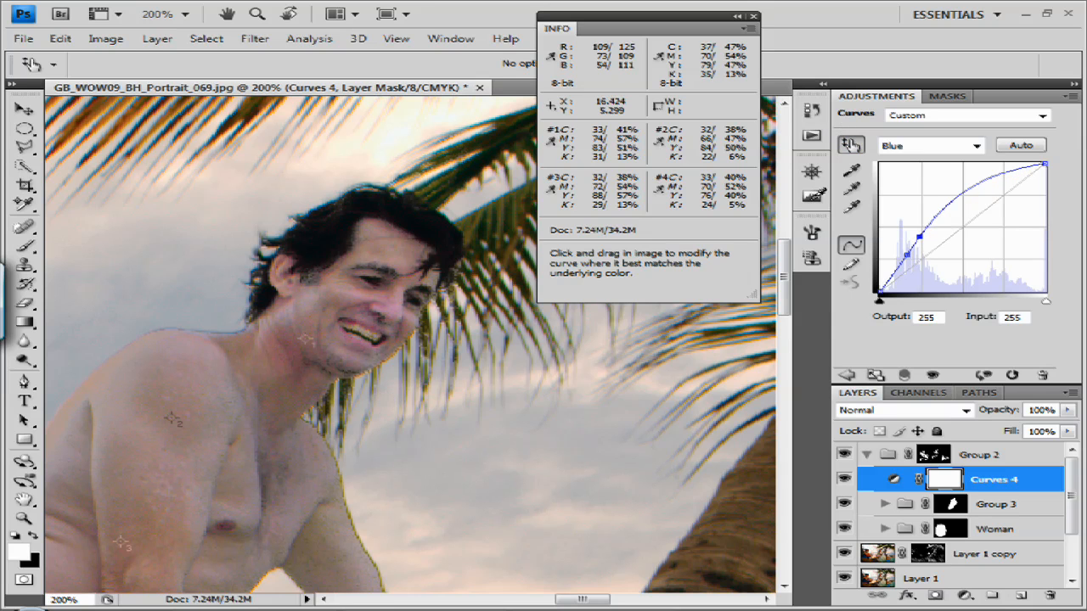
pyautogui.moveTo(907, 255); pyautogui.dragTo(801, 318)
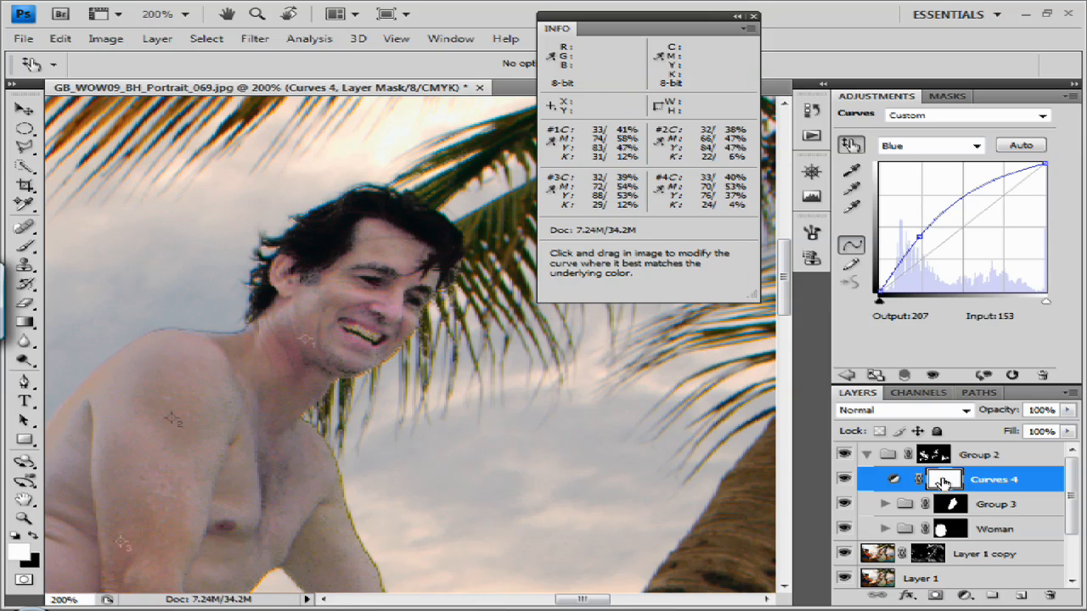
# Invert the Curves 4 layer mask to black and move the layer out of Group 2 to the top of the stack.
pyautogui.hotkey('ctrl', 'i')
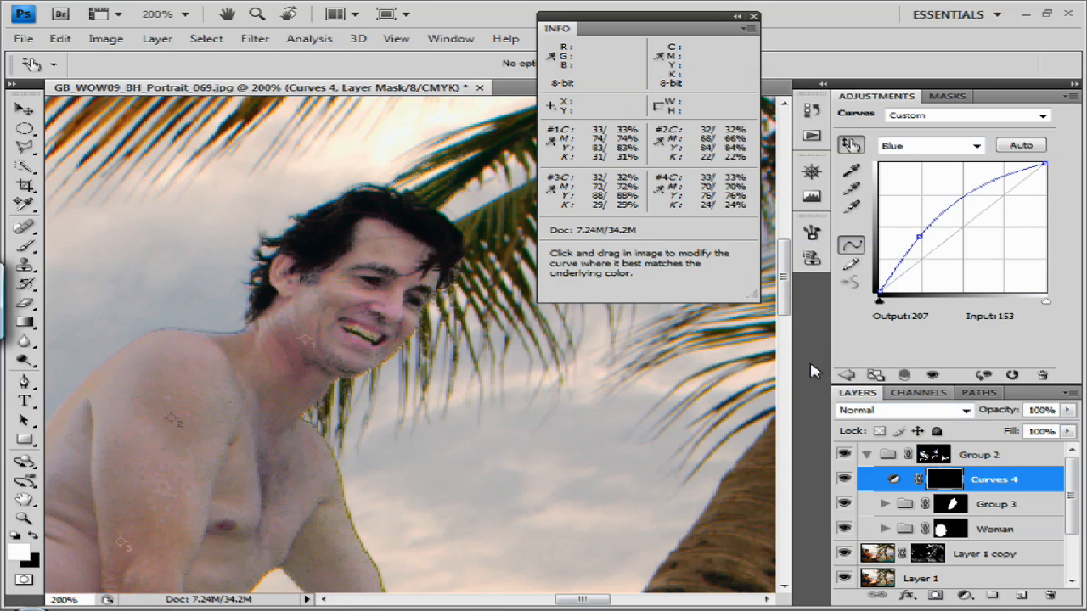
pyautogui.press('b')
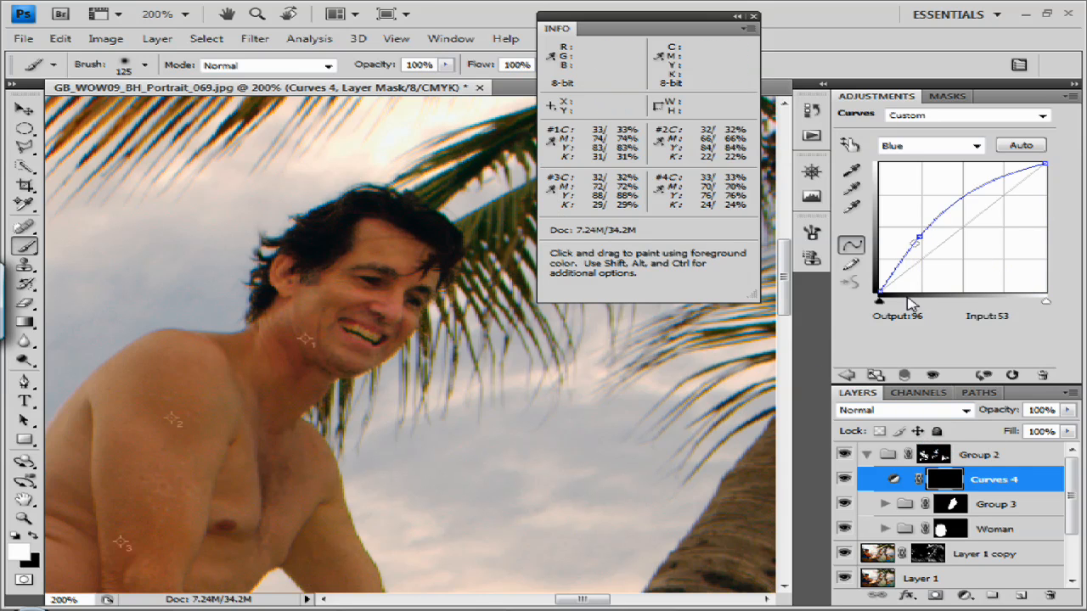
pyautogui.moveTo(988, 479); pyautogui.dragTo(992, 447)
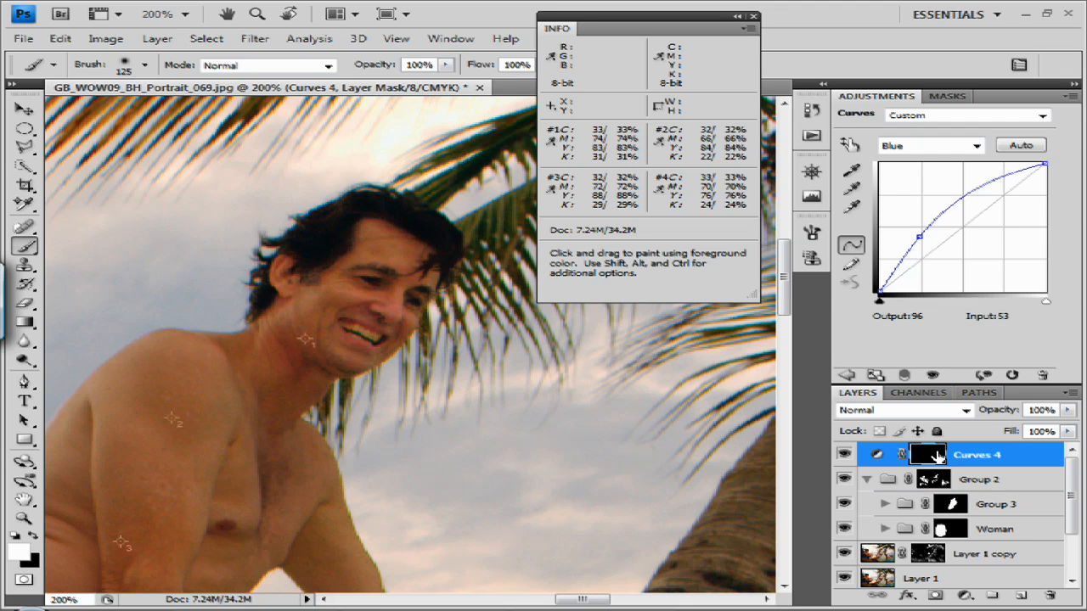
pyautogui.hotkey('ctrl', 'i')
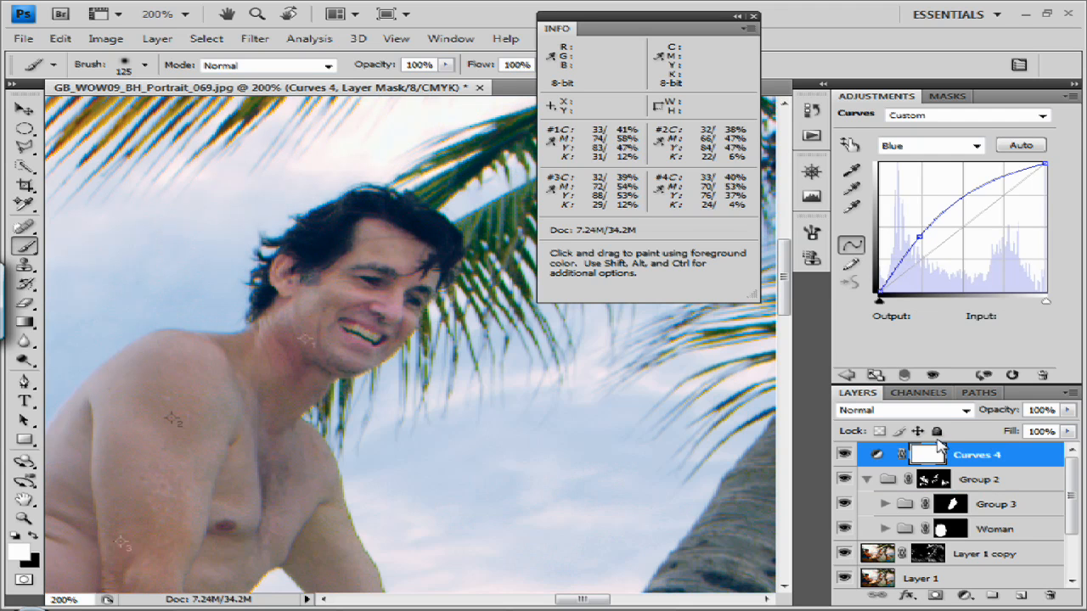
pyautogui.hotkey('ctrl', 'i')
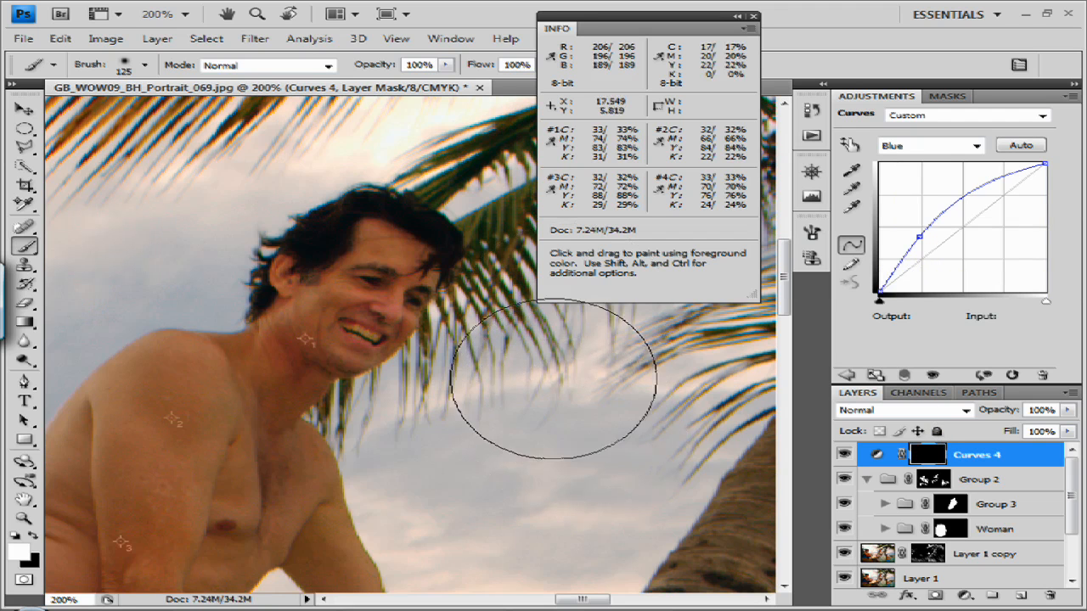
# Paint white over the man's teeth on the Curves 4 mask with a 6 px brush to brighten them.
pyautogui.press('[')
pyautogui.press('[')
pyautogui.press('[')
pyautogui.press('[')
pyautogui.press('[')
pyautogui.press('[')
pyautogui.press('[')
pyautogui.press('[')
pyautogui.press('[')
pyautogui.press('[')
pyautogui.press('[')
pyautogui.press('[')
pyautogui.press('[')
pyautogui.press('[')
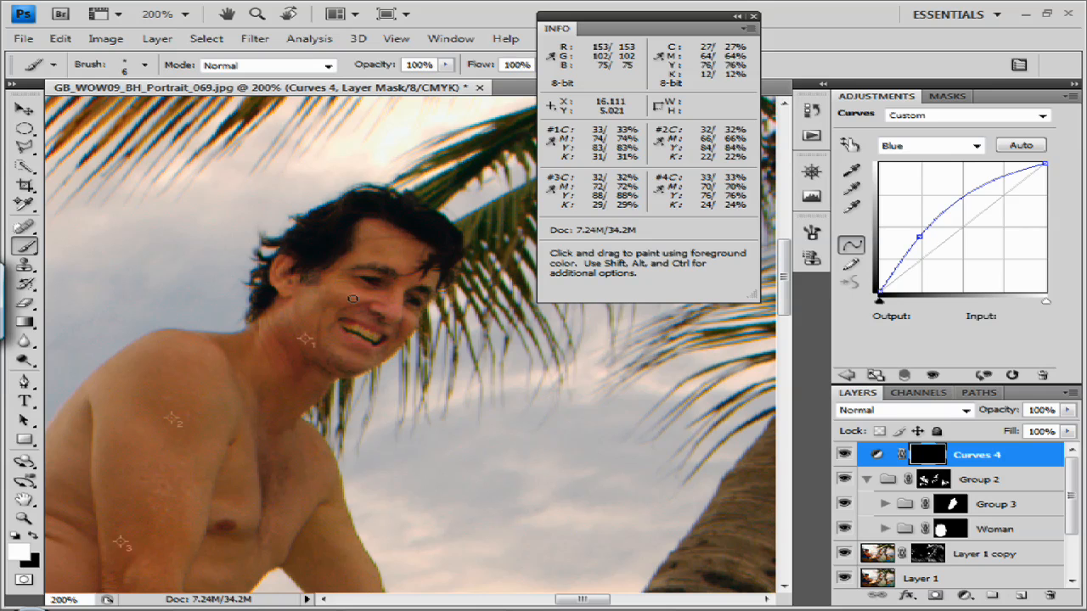
pyautogui.moveTo(350, 328); pyautogui.dragTo(371, 336)
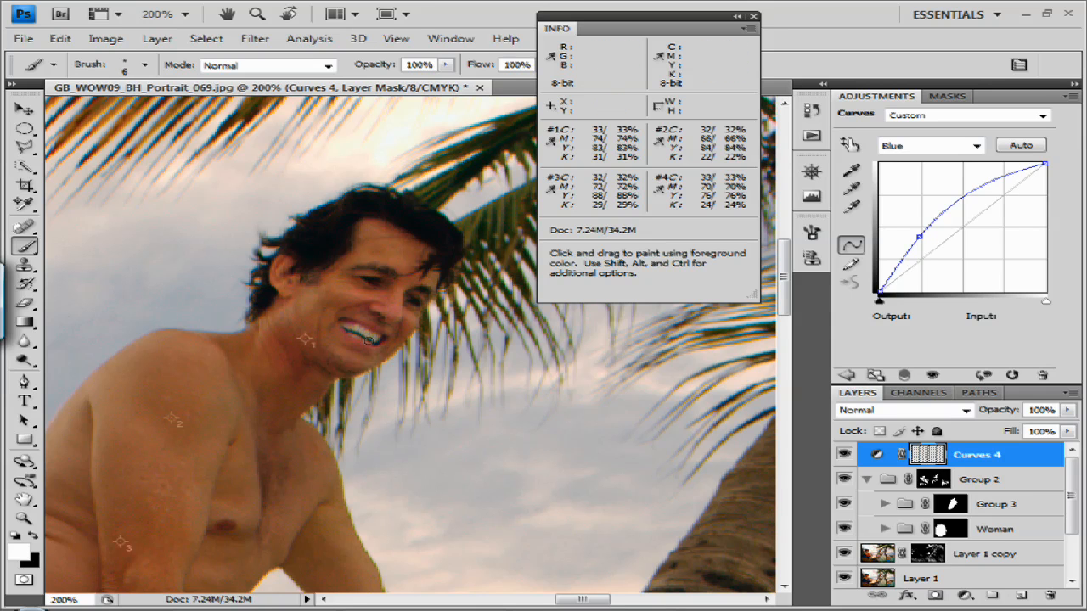
pyautogui.moveTo(354, 331)
pyautogui.mouseDown()
pyautogui.moveTo(374, 337)
pyautogui.moveTo(366, 326)
pyautogui.mouseUp()
pyautogui.press('x')
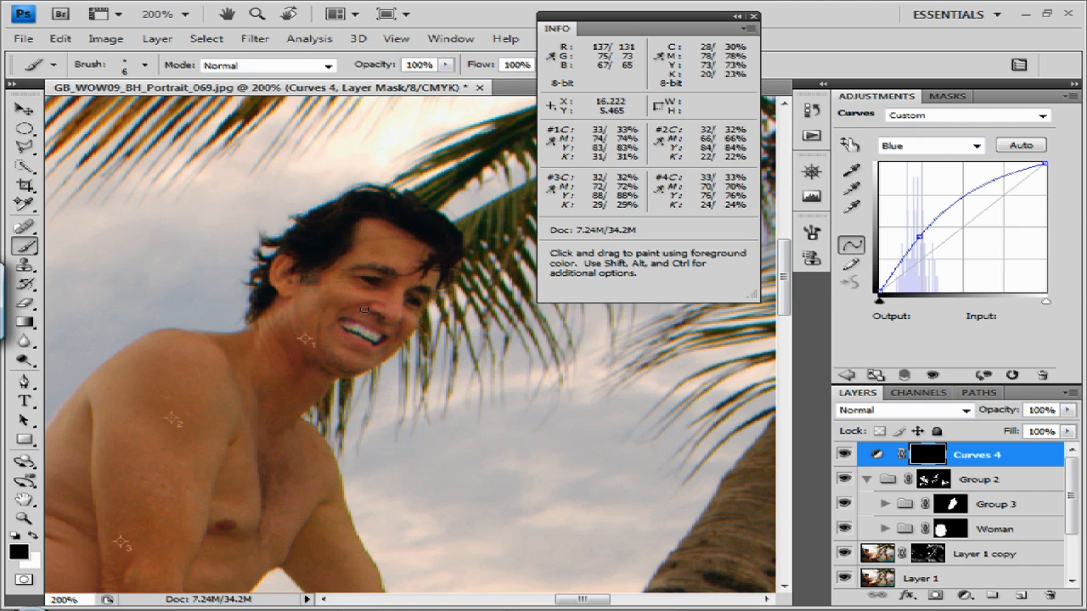
pyautogui.press('x')
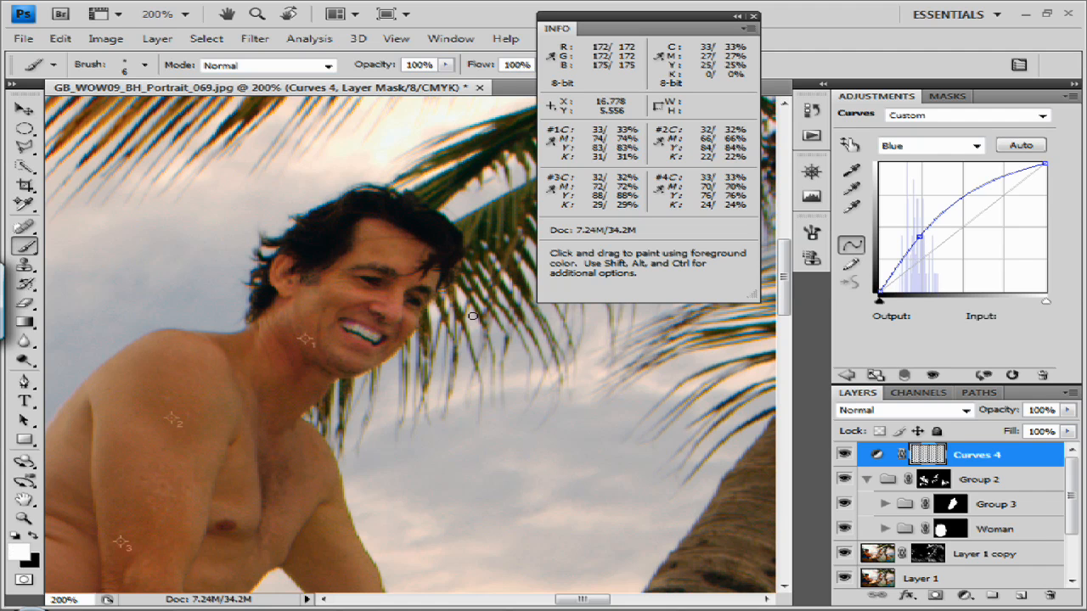
pyautogui.hotkey('ctrl', 'i')
# Reduce the fill of the Curves 4 layer to 66%.
pyautogui.click(1069, 431)
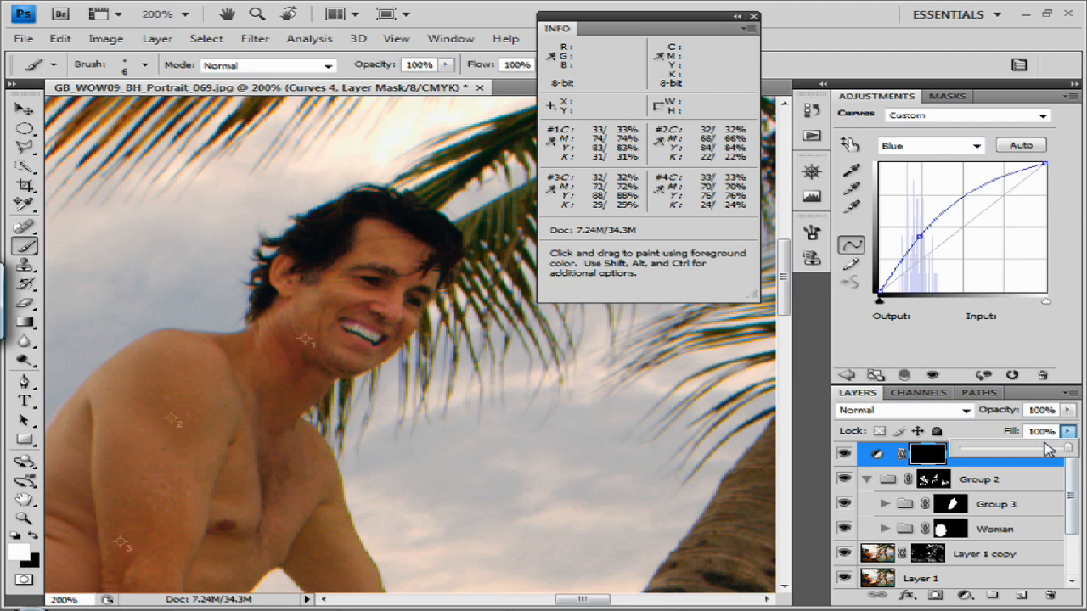
pyautogui.moveTo(1043, 455)
pyautogui.mouseDown()
pyautogui.moveTo(1023, 457)
pyautogui.moveTo(1035, 460)
pyautogui.mouseUp()
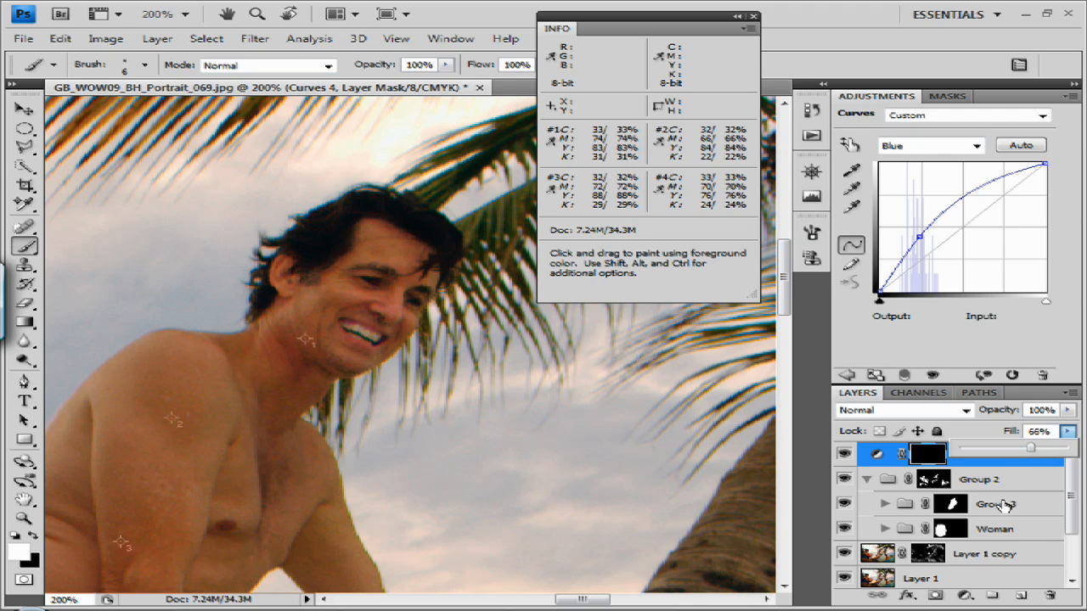
pyautogui.click(946, 457)
# Collapse the Info panel and compare the whole image with only the Background layer shown against all corrections shown.
pyautogui.hotkey('ctrl', '-')
pyautogui.hotkey('ctrl', '-')
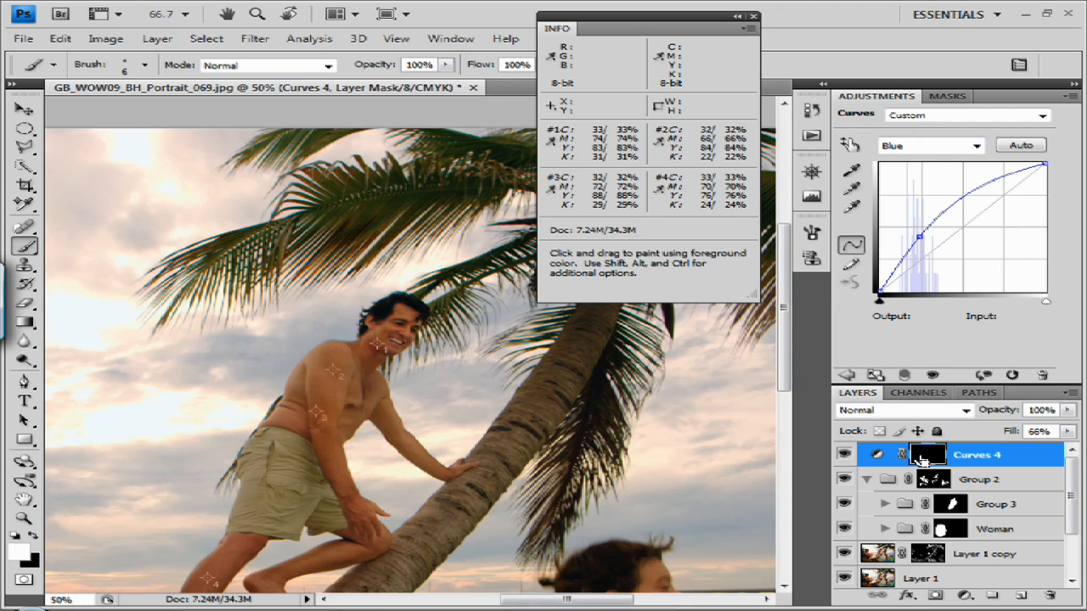
pyautogui.hotkey('ctrl', '-')
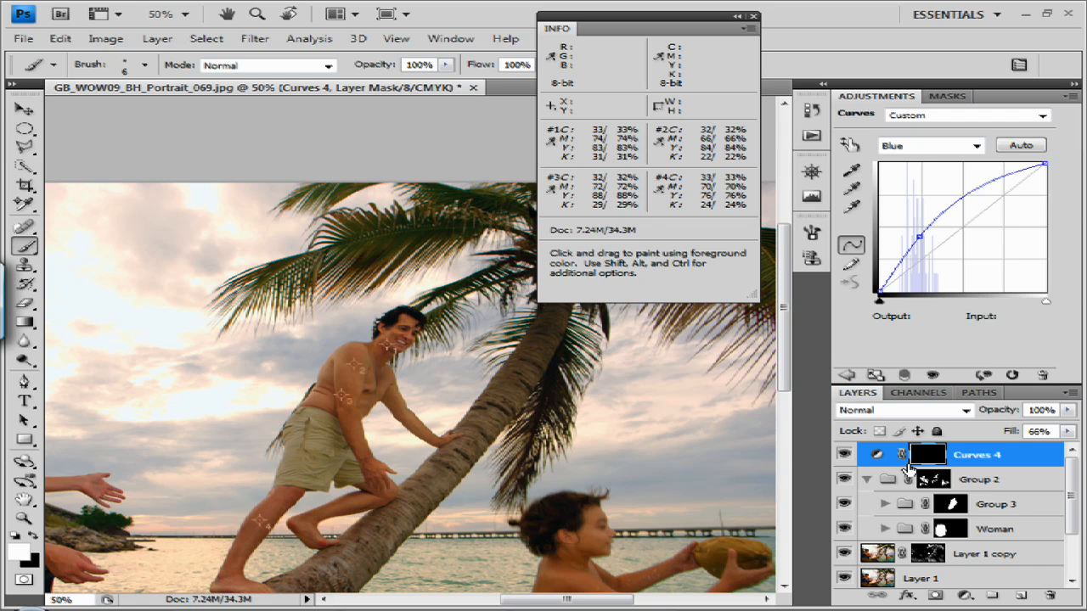
pyautogui.hotkey('ctrl', '-')
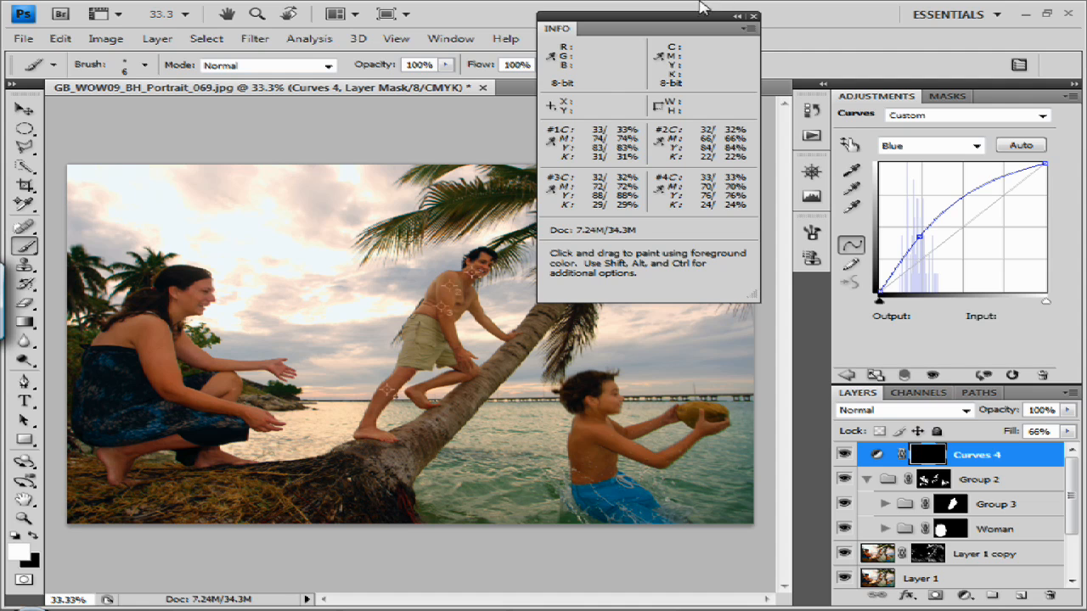
pyautogui.click(738, 16)
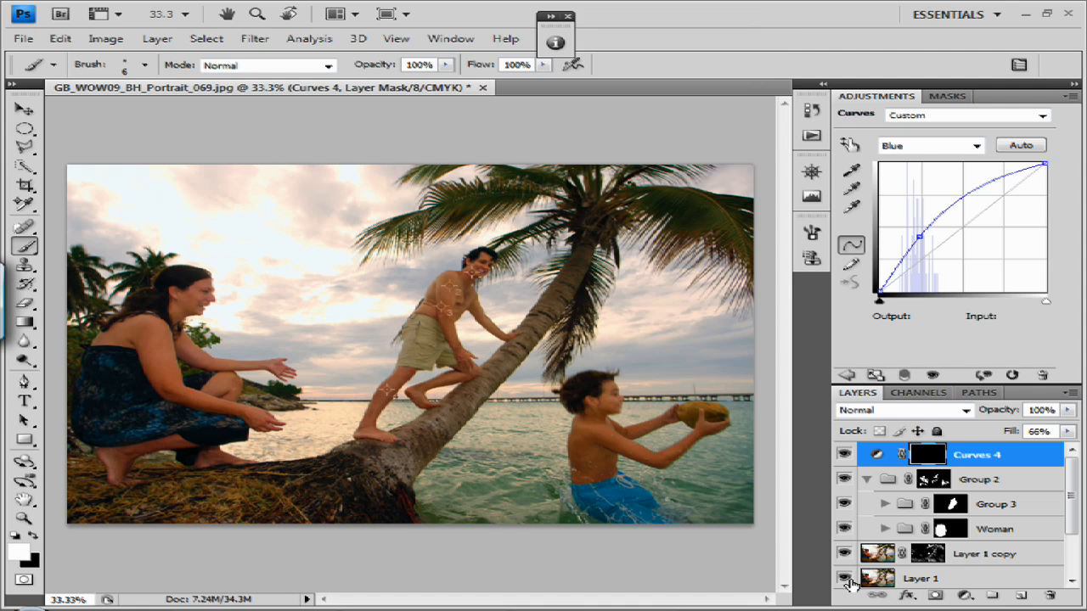
pyautogui.moveTo(1073, 520); pyautogui.dragTo(1072, 563)
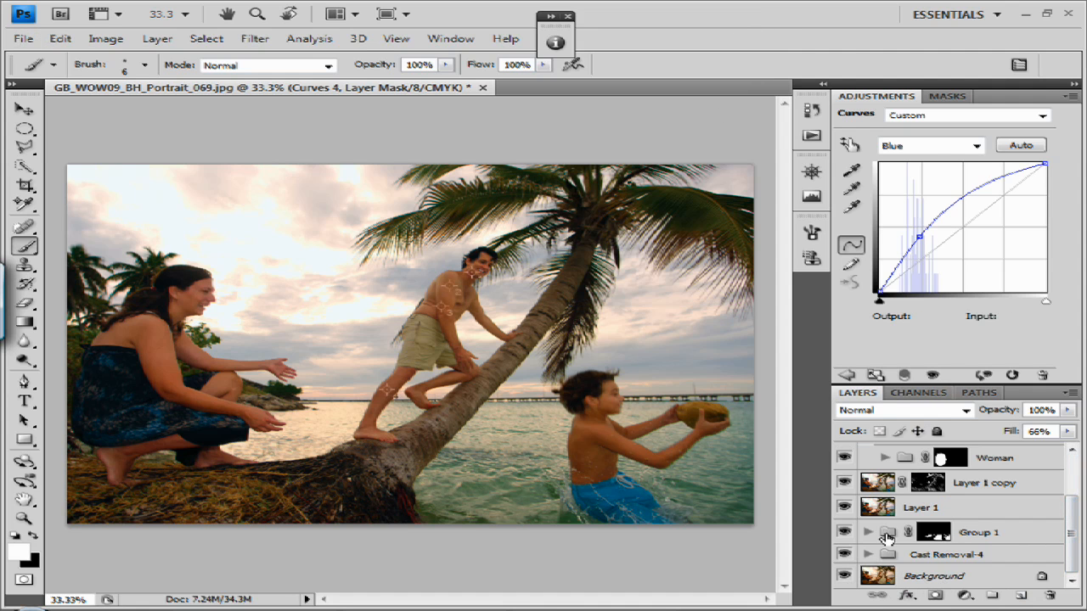
pyautogui.keyDown('alt'); pyautogui.click(845, 578); pyautogui.keyUp('alt')
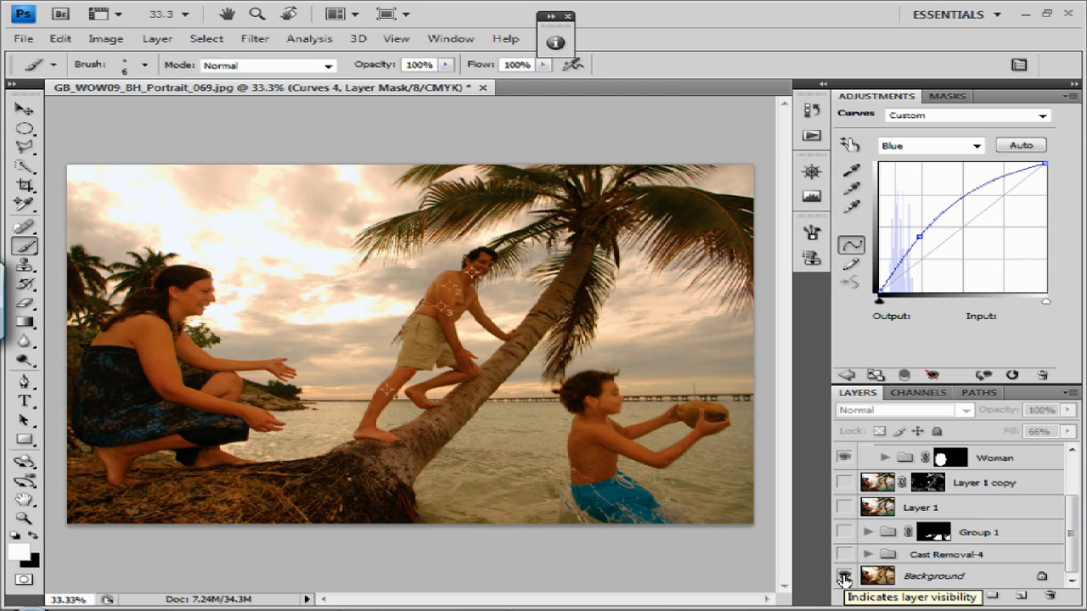
pyautogui.keyDown('alt'); pyautogui.click(845, 579); pyautogui.keyUp('alt')
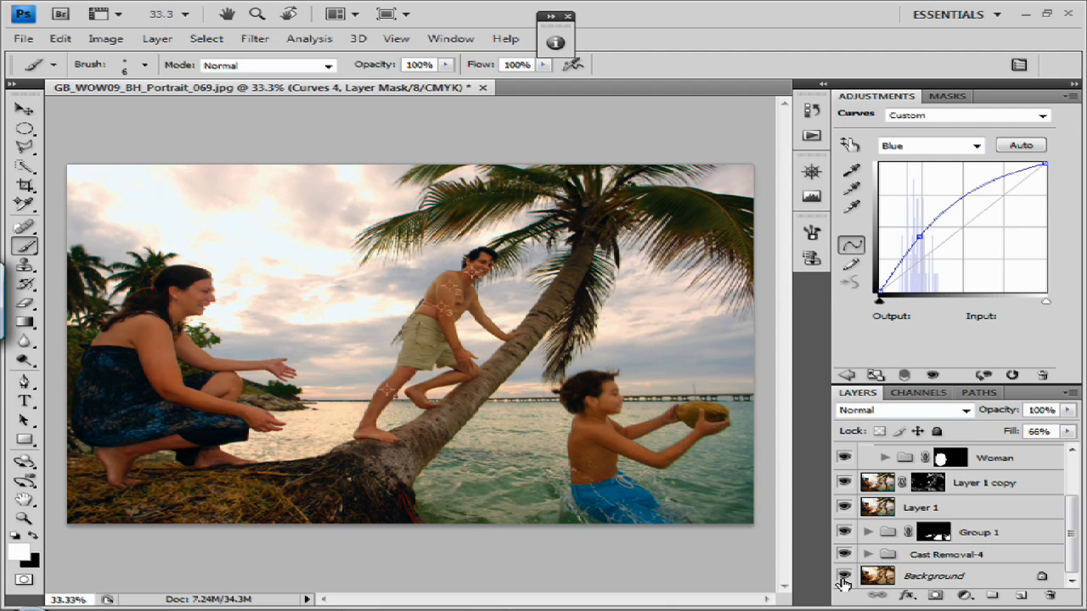
pyautogui.press('alt')
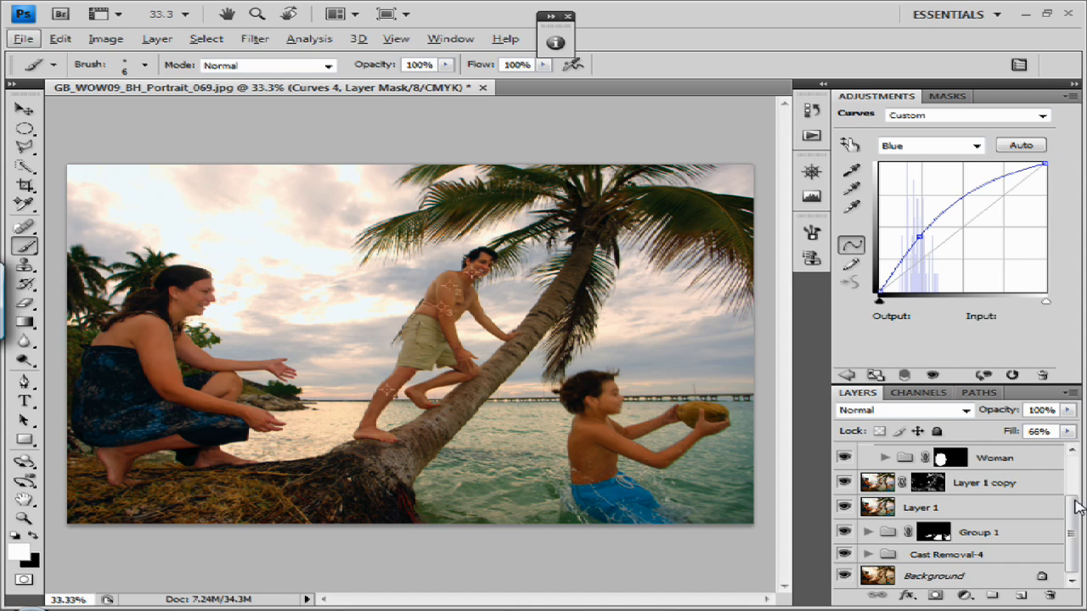
# Copy the merged image of all visible layers and paste it as a new layer above Curves 4.
pyautogui.click(1072, 472)
pyautogui.hotkey('ctrl', 'a')
pyautogui.hotkey('ctrl', 'shift', 'c')
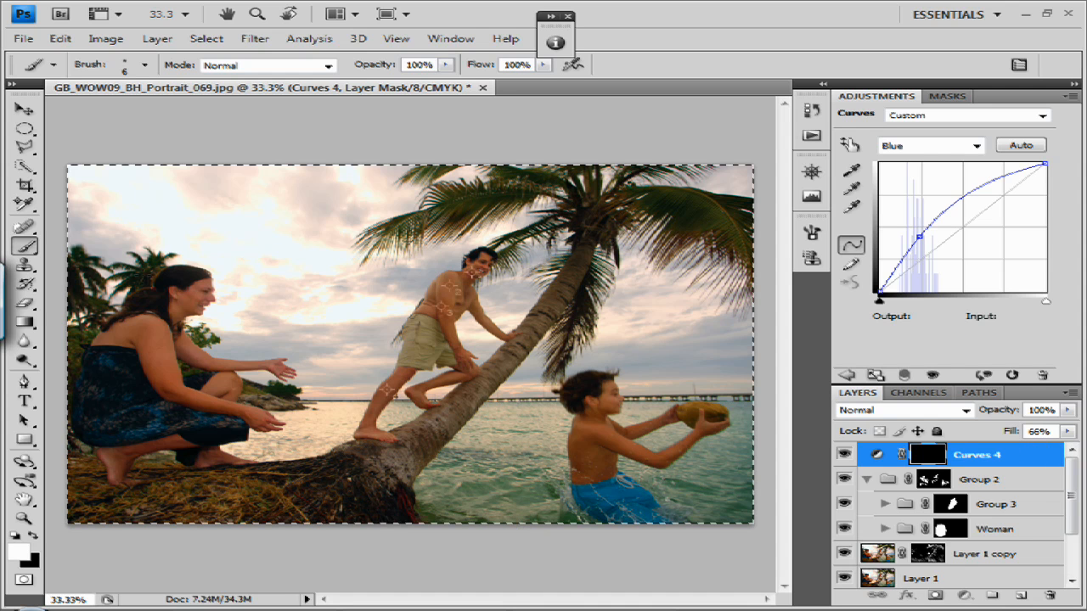
pyautogui.hotkey('ctrl', 'v')
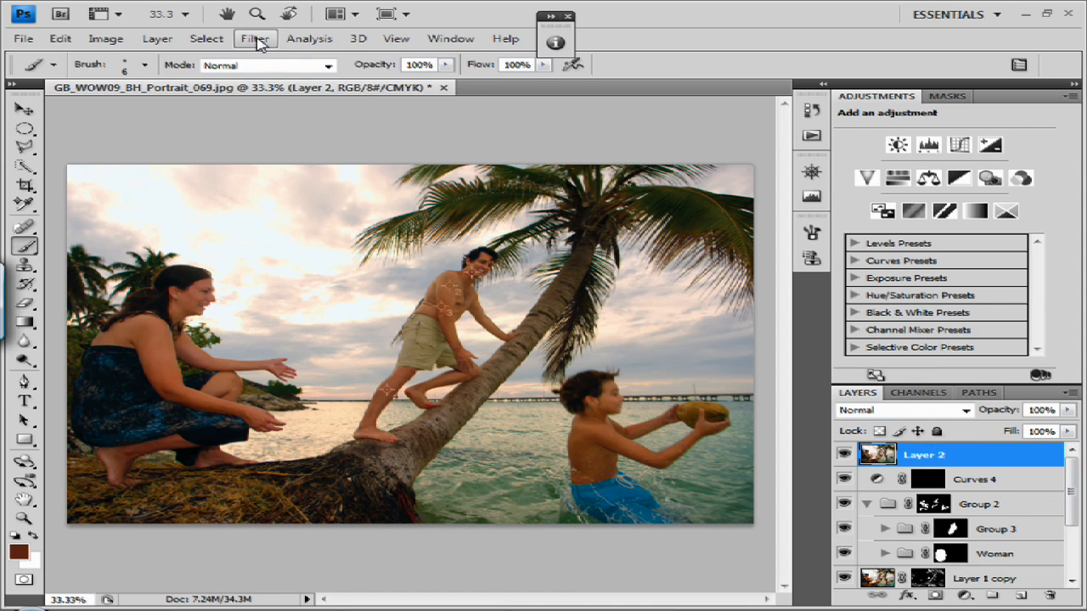
# Apply a Radial Blur to the merged layer with amount 57, Zoom method, Good quality and the center moved toward the upper-left sky.
pyautogui.click(255, 38)
pyautogui.moveTo(331, 175)
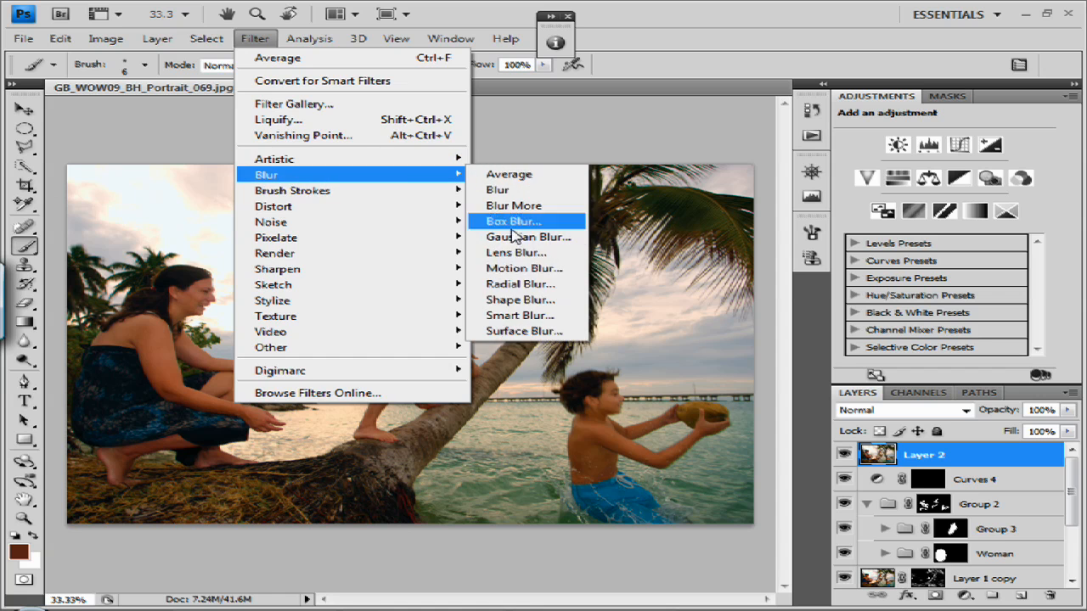
pyautogui.click(522, 284)
pyautogui.click(428, 248)
pyautogui.moveTo(408, 195); pyautogui.dragTo(479, 196)
pyautogui.moveTo(640, 301); pyautogui.dragTo(607, 270)
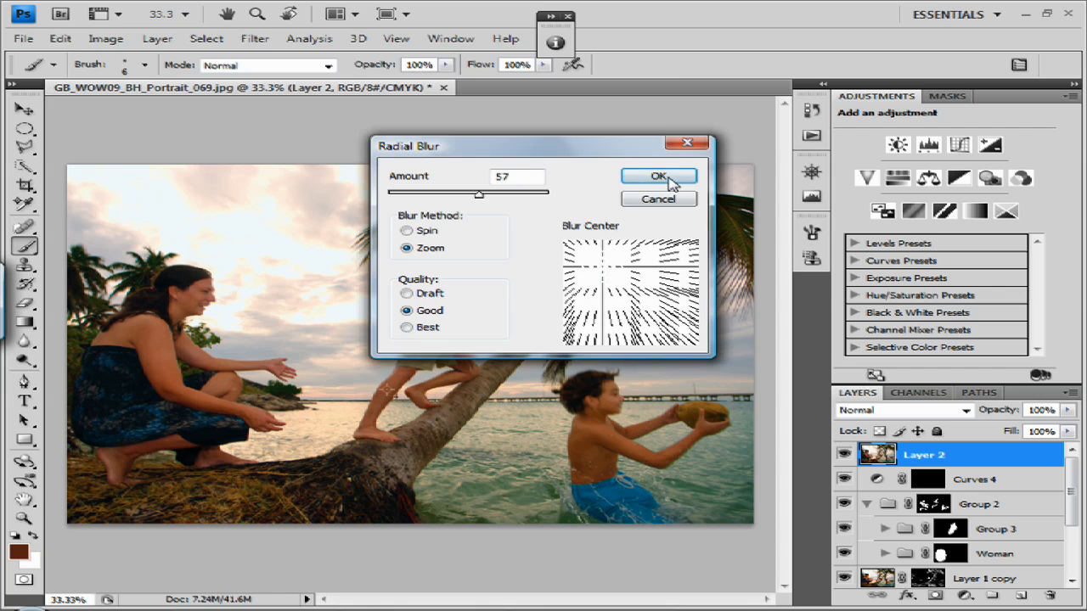
pyautogui.click(678, 178)
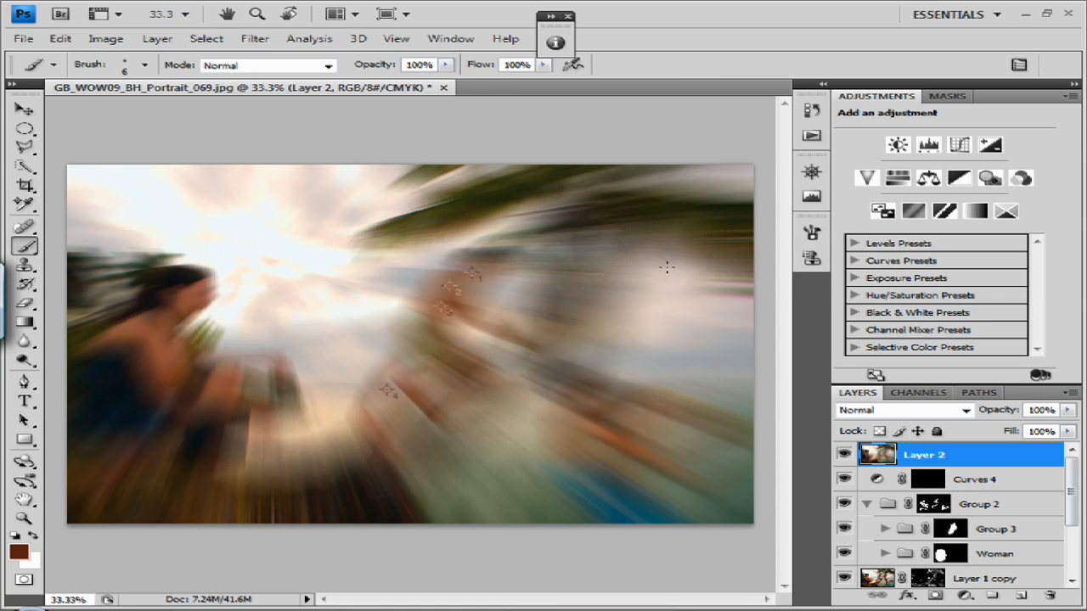
# Set the blend mode of the blurred Layer 2 to Screen.
pyautogui.click(925, 411)
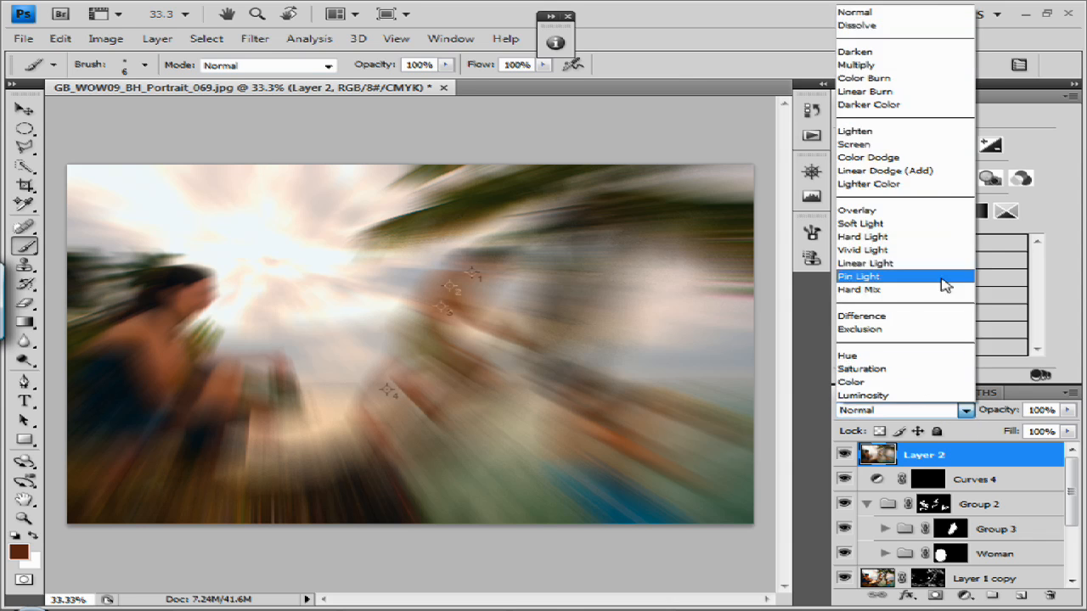
pyautogui.click(871, 146)
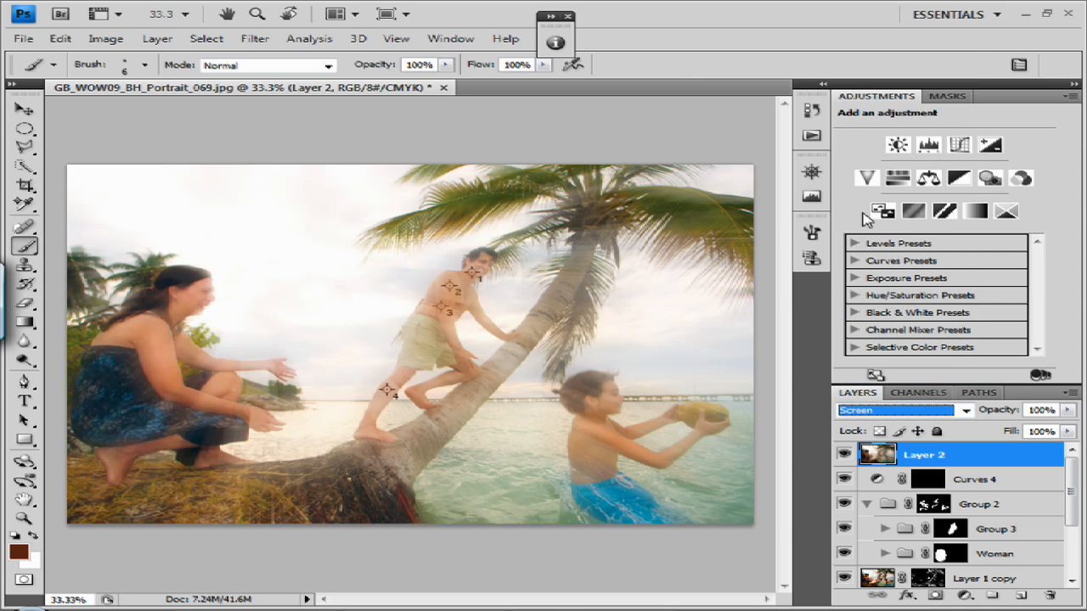
pyautogui.click(970, 412)
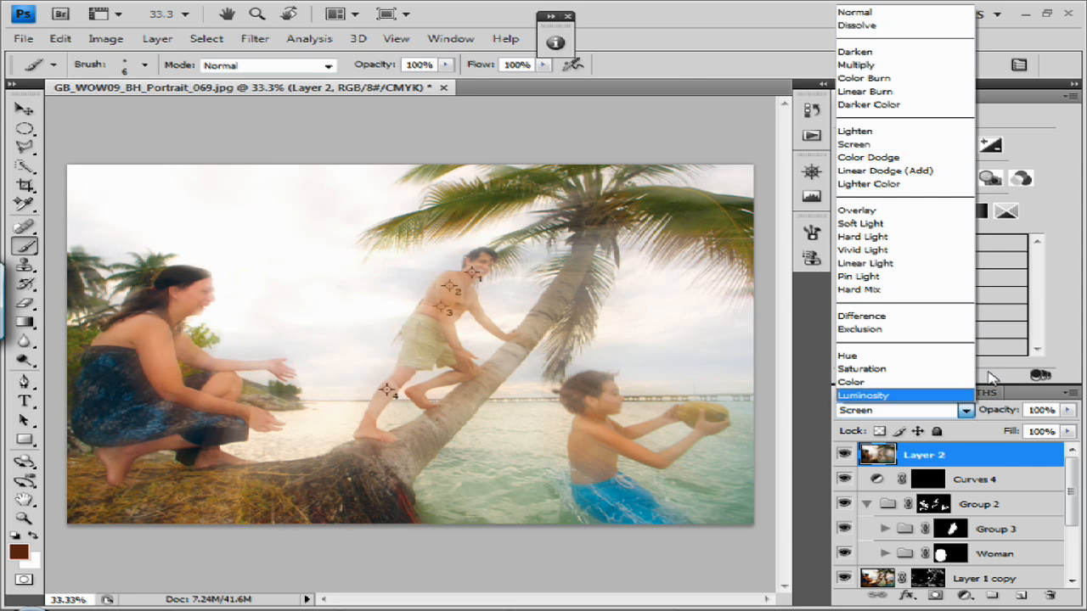
pyautogui.click(1030, 465)
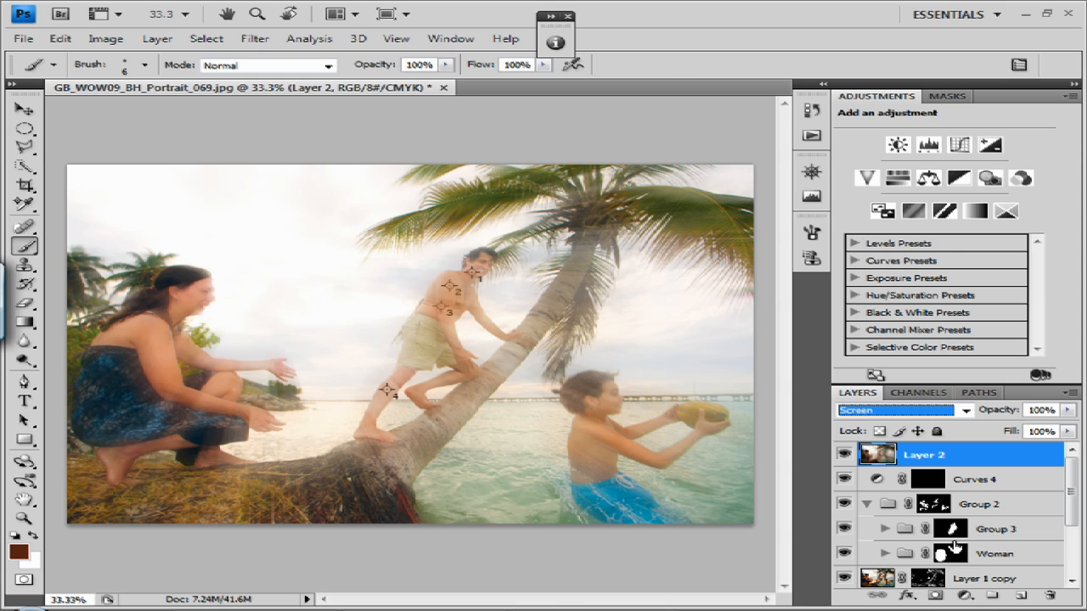
# Add a Curves adjustment layer above the blurred Layer 2, using Layer 2 as its clipping mask.
pyautogui.keyDown('alt'); pyautogui.click(965, 596); pyautogui.keyUp('alt')
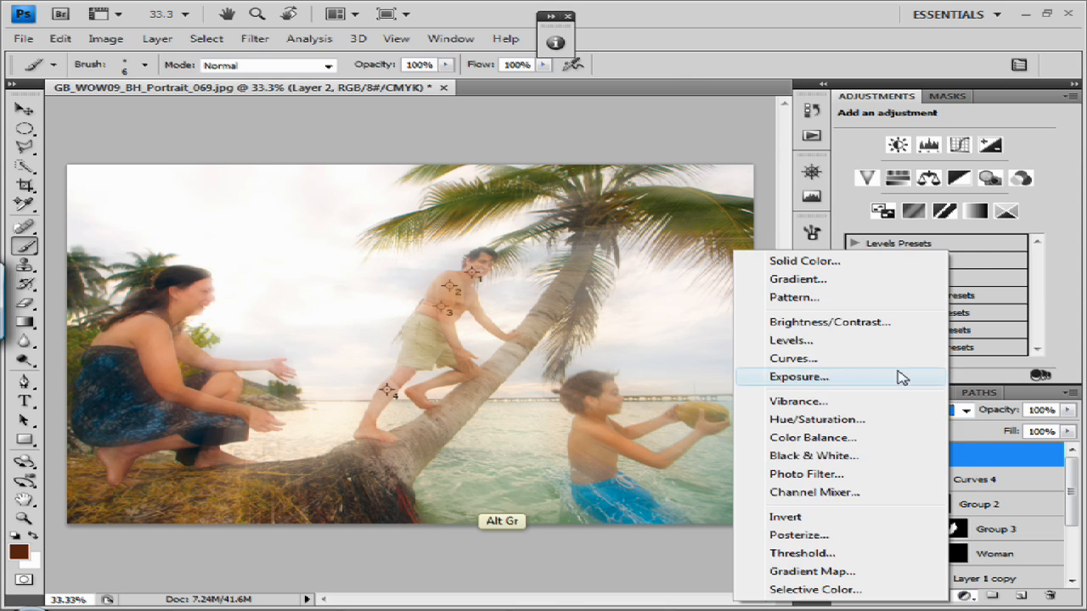
pyautogui.keyDown('alt'); pyautogui.click(847, 360); pyautogui.keyUp('alt')
pyautogui.click(476, 217)
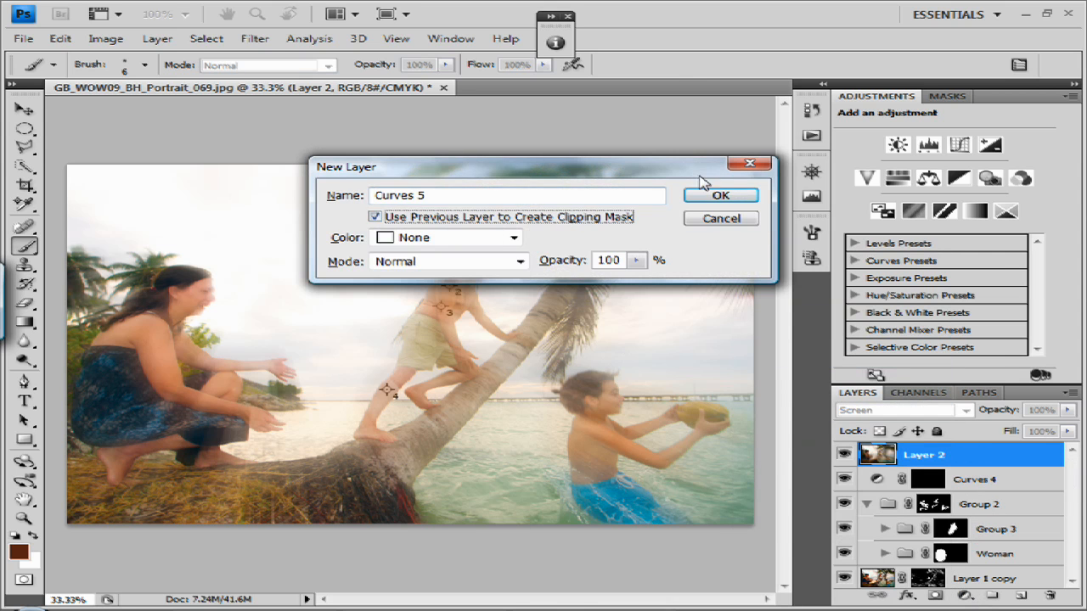
pyautogui.click(709, 195)
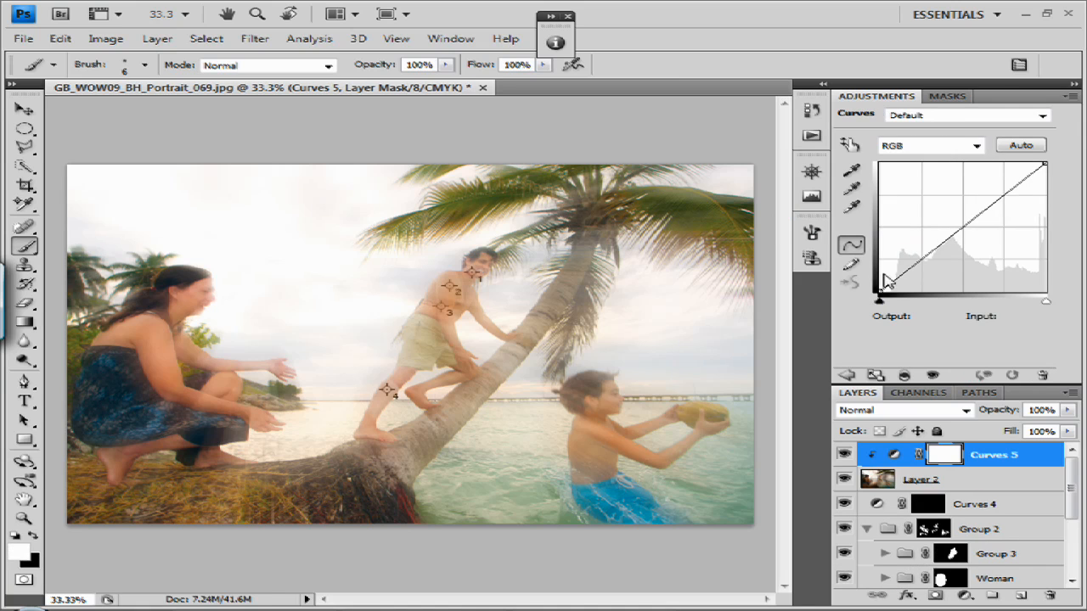
# Shape the clipped layer's RGB curve with a darkening point at input 102, output 37 and a highlight point at input 237, output 234.
pyautogui.click(902, 274)
pyautogui.moveTo(905, 283); pyautogui.dragTo(946, 272)
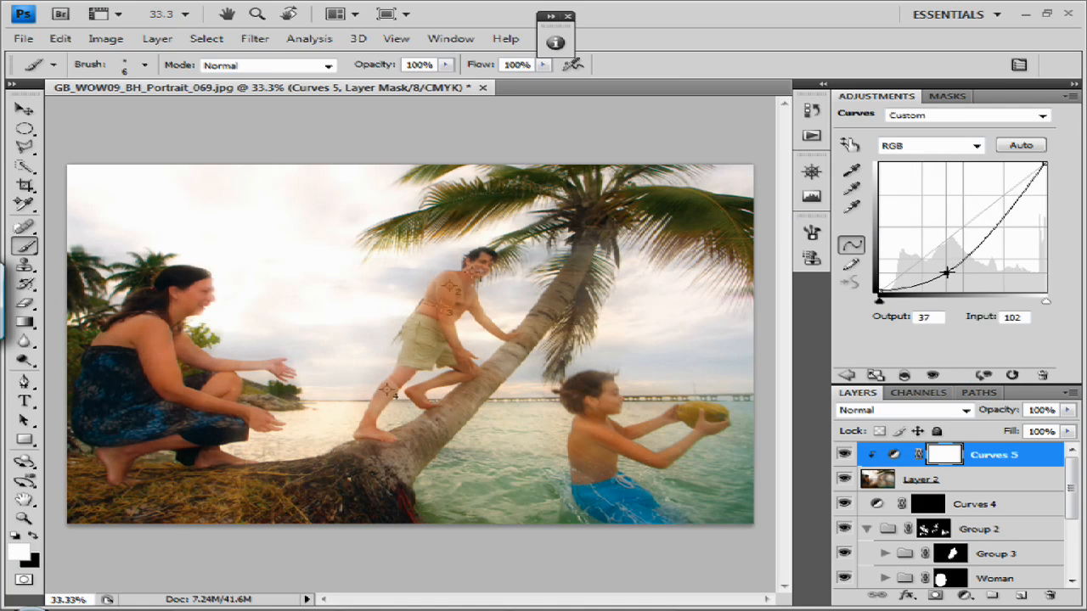
pyautogui.click(1035, 176)
pyautogui.moveTo(1035, 176); pyautogui.dragTo(1033, 173)
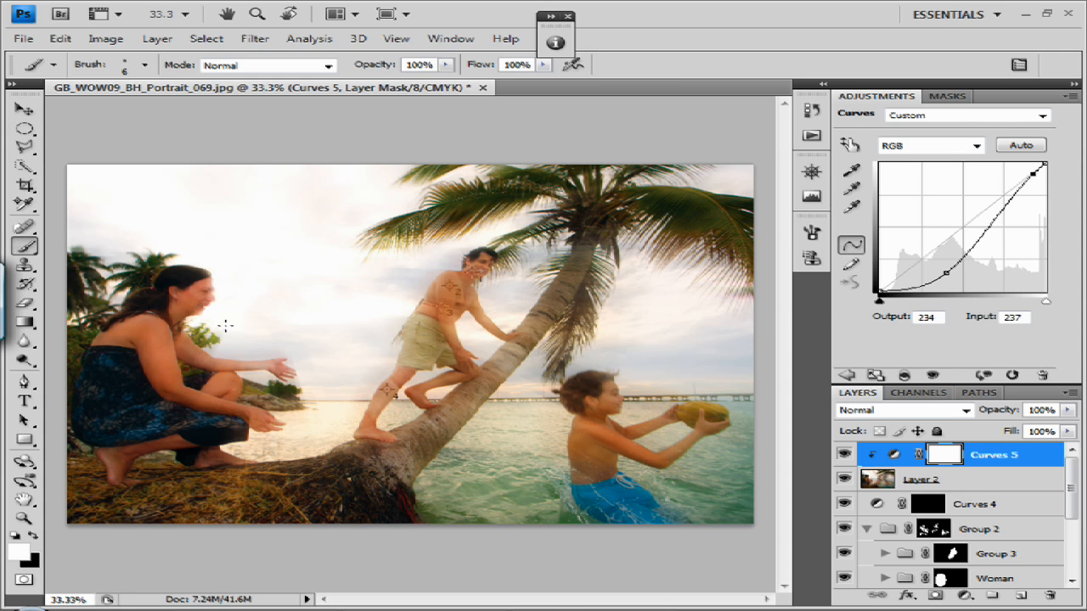
# Compare the image with and without the clipped Curves adjustment, and with and without the Layer 2 glow.
pyautogui.click(845, 457)
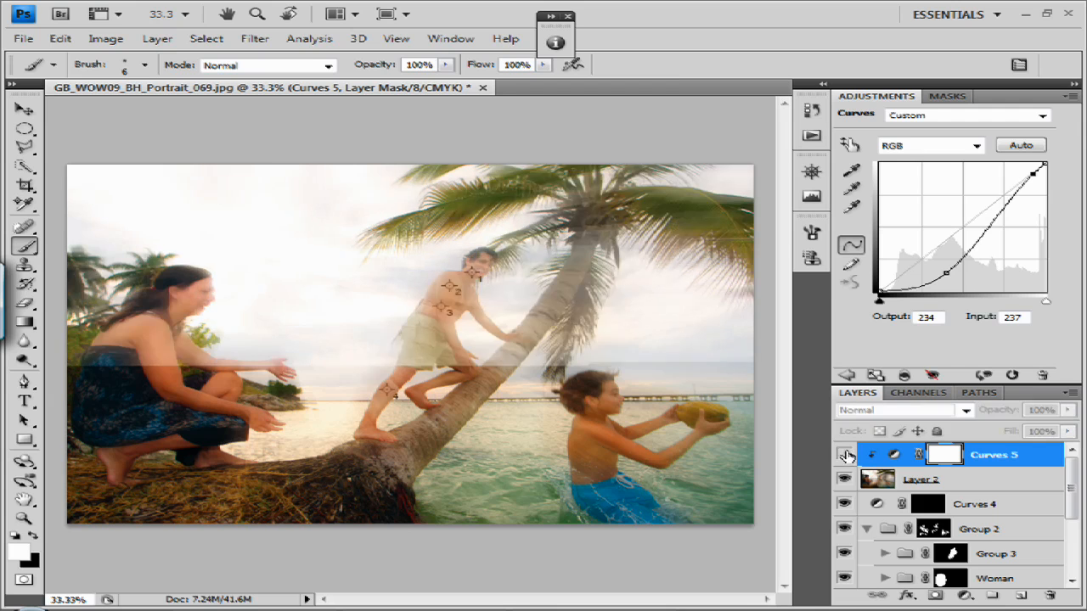
pyautogui.click(845, 456)
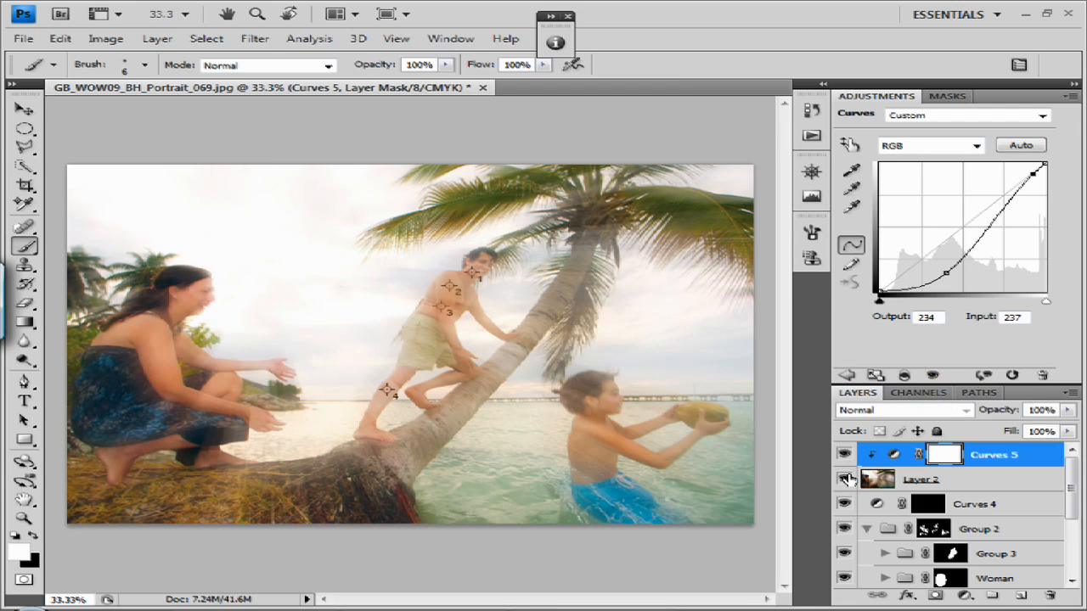
pyautogui.click(846, 480)
pyautogui.click(845, 482)
pyautogui.click(844, 482)
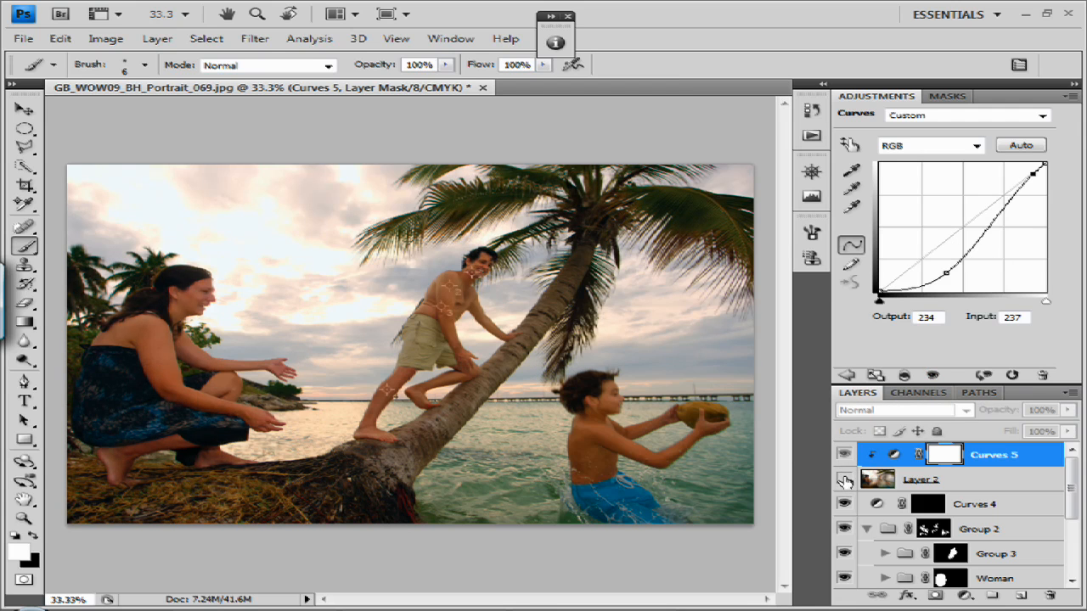
pyautogui.click(845, 481)
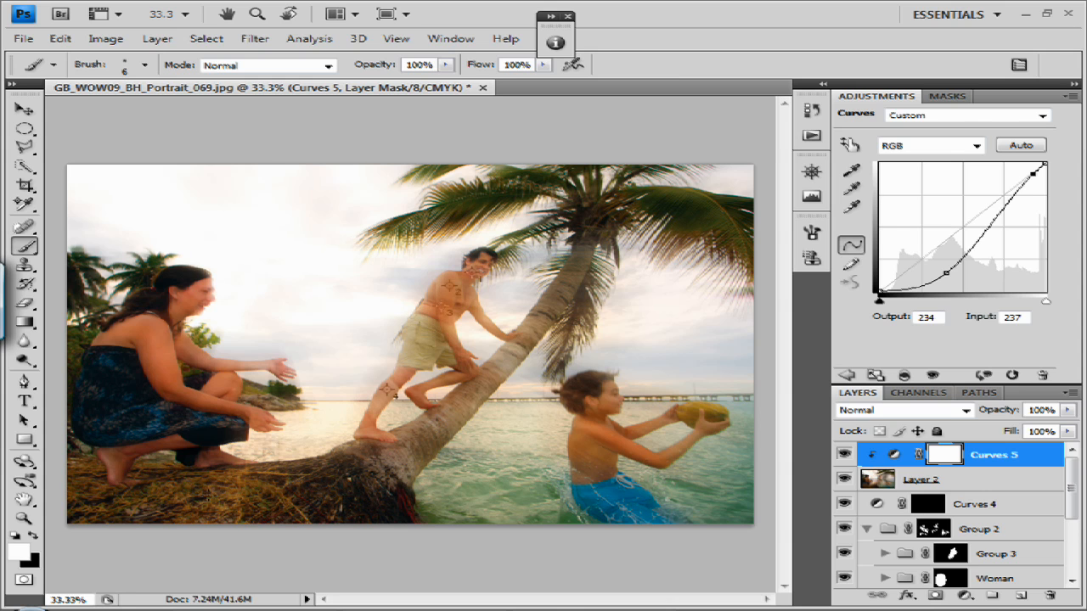
# Hide the Layer 2 glow and collapse Group 2 to bring the lower layers down to Background into view.
pyautogui.click(843, 479)
pyautogui.click(866, 529)
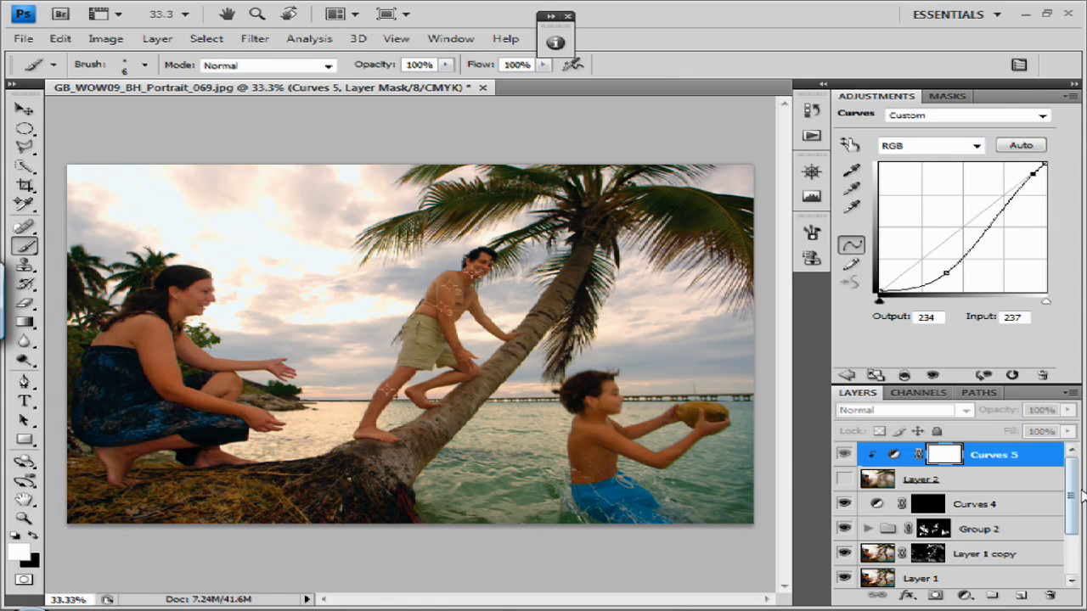
pyautogui.click(1073, 539)
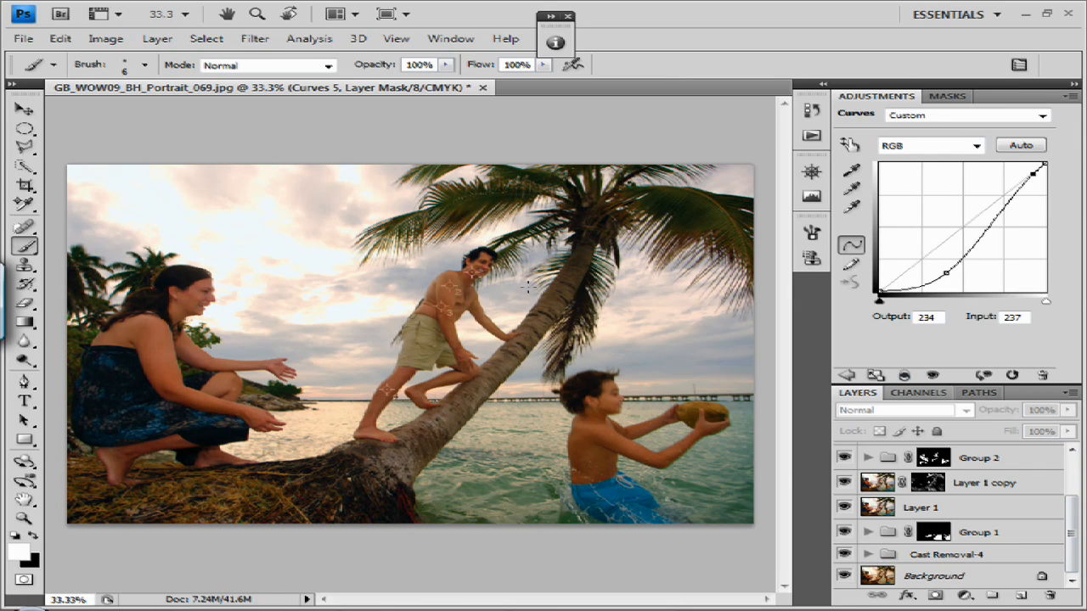